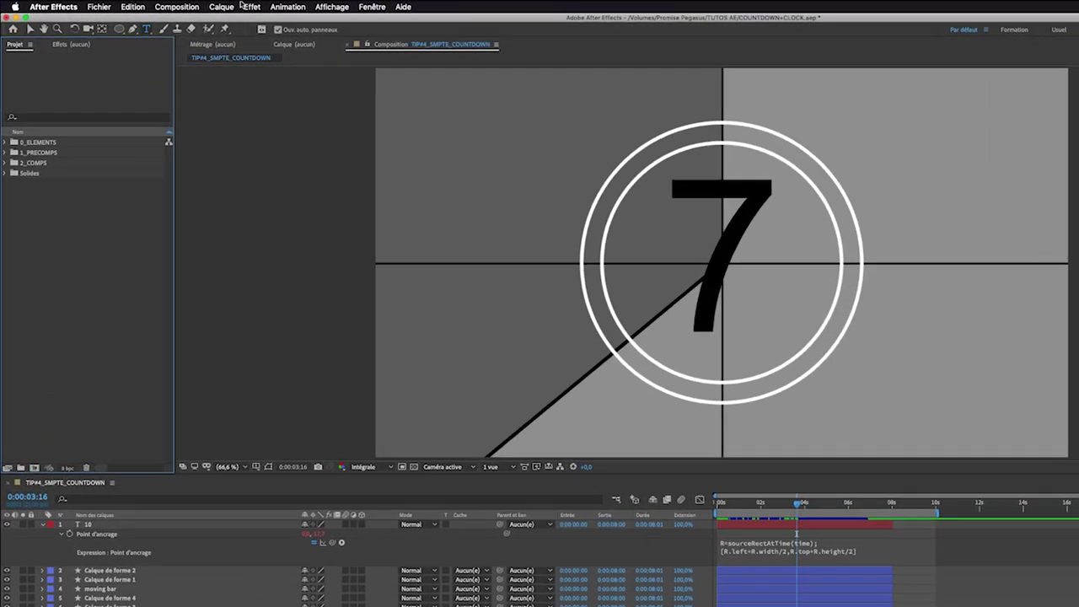
Create a 1920×1080, 25 fps, 10-second composition and turn on title/action-safe guides
left_click(207, 8)
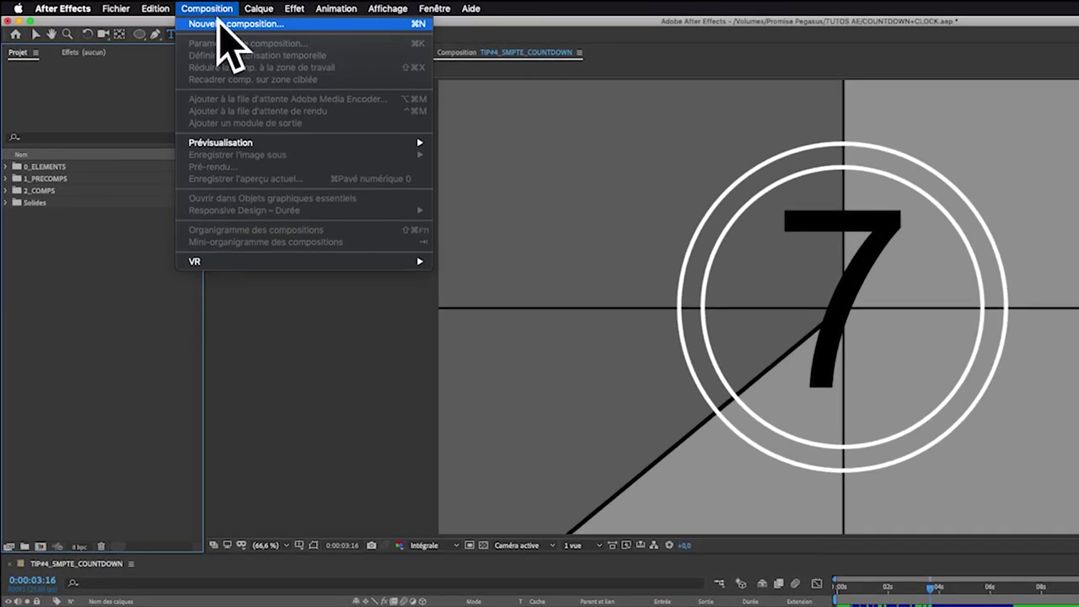
left_click(221, 23)
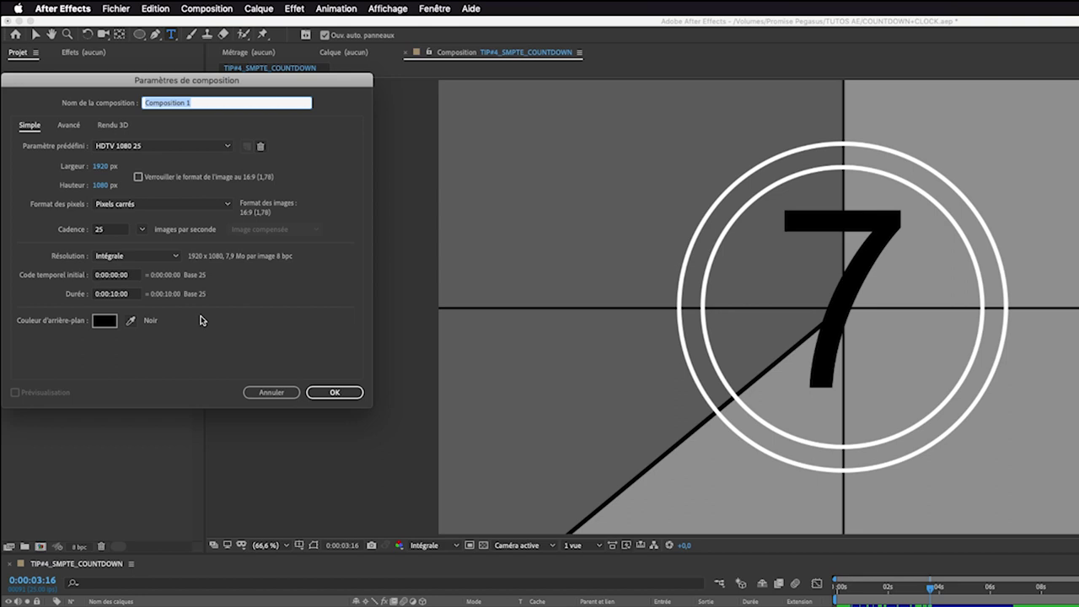
left_click(335, 393)
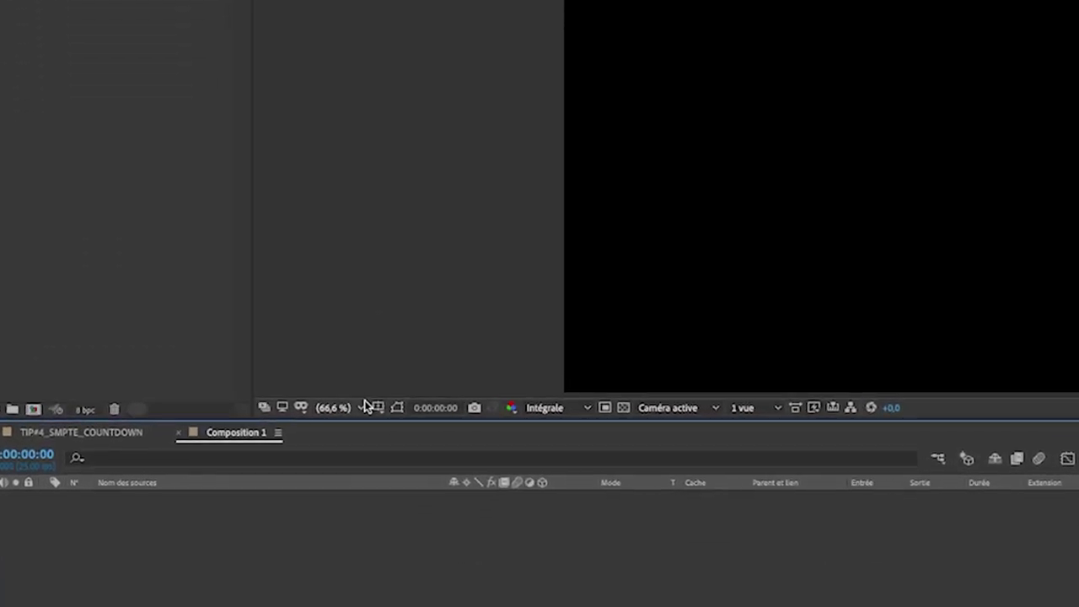
left_click(300, 545)
left_click(421, 422)
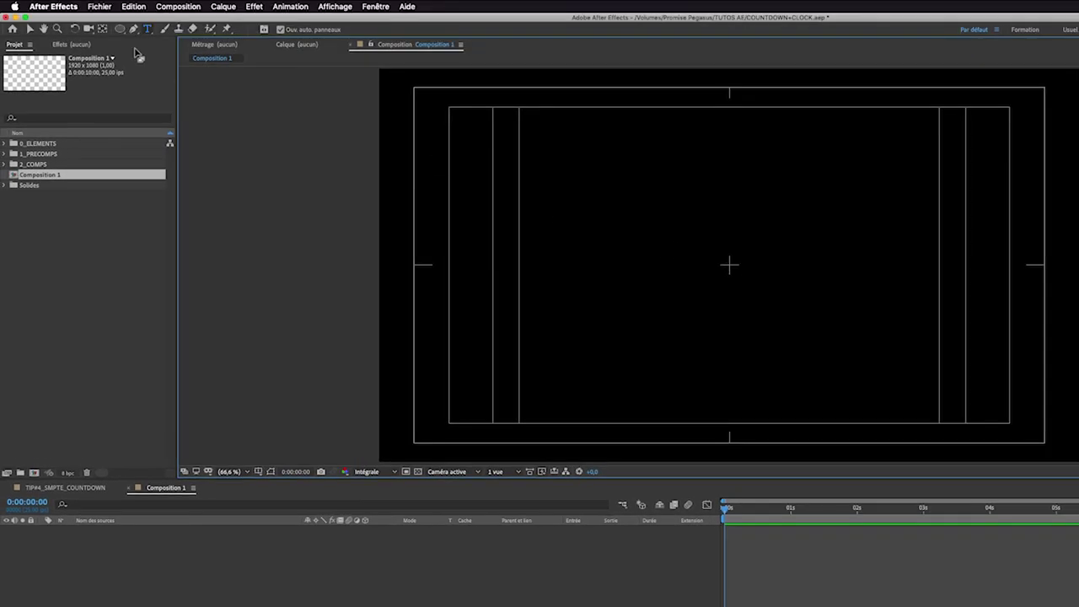
Add an empty text layer and expand its Text properties down to Source Text
left_click(148, 29)
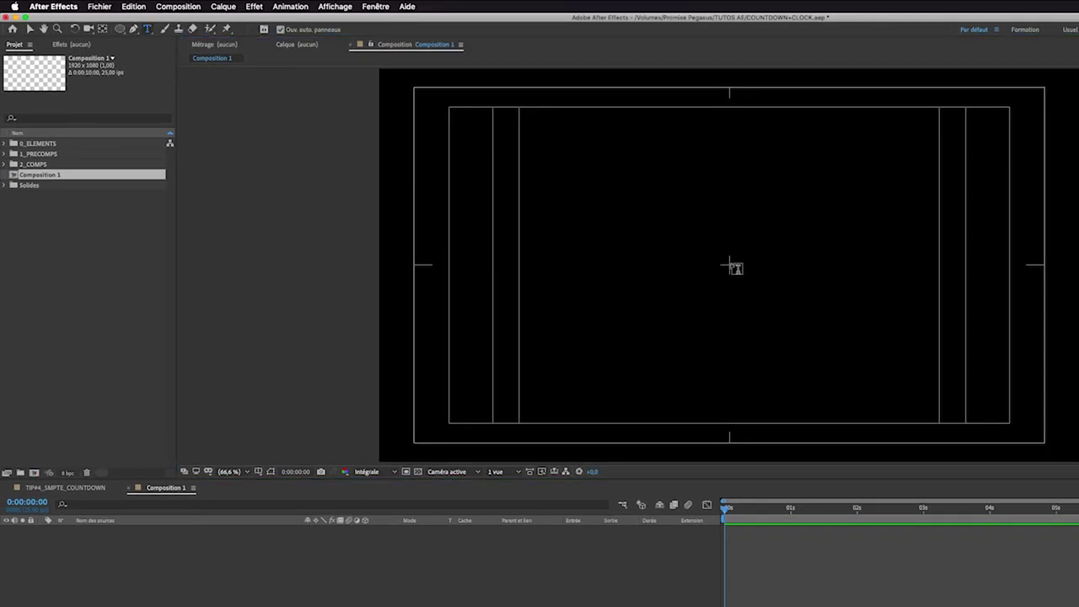
left_click(731, 266)
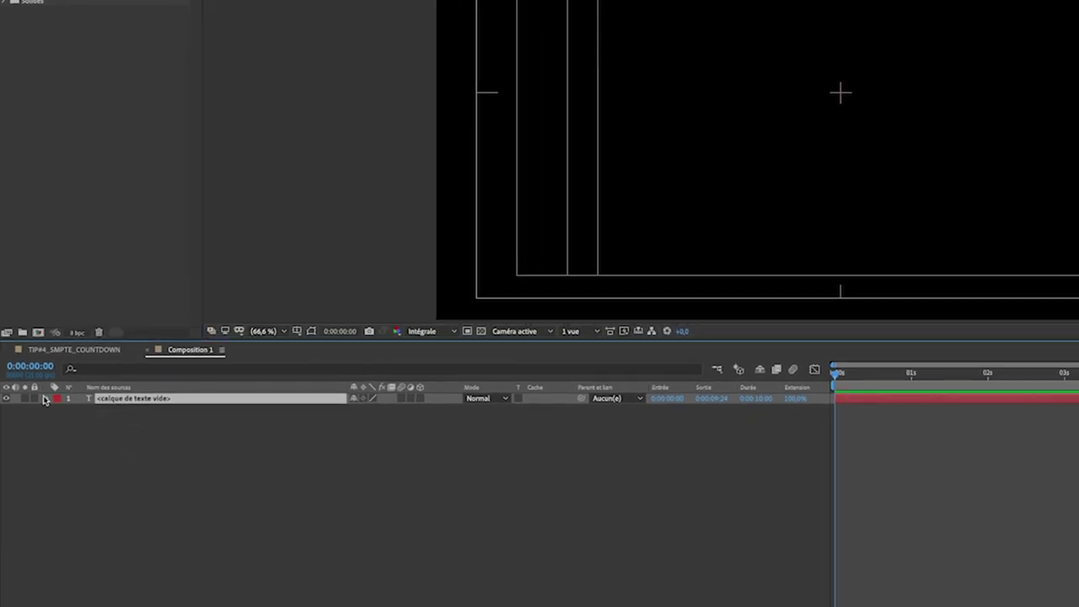
left_click(46, 398)
left_click(58, 411)
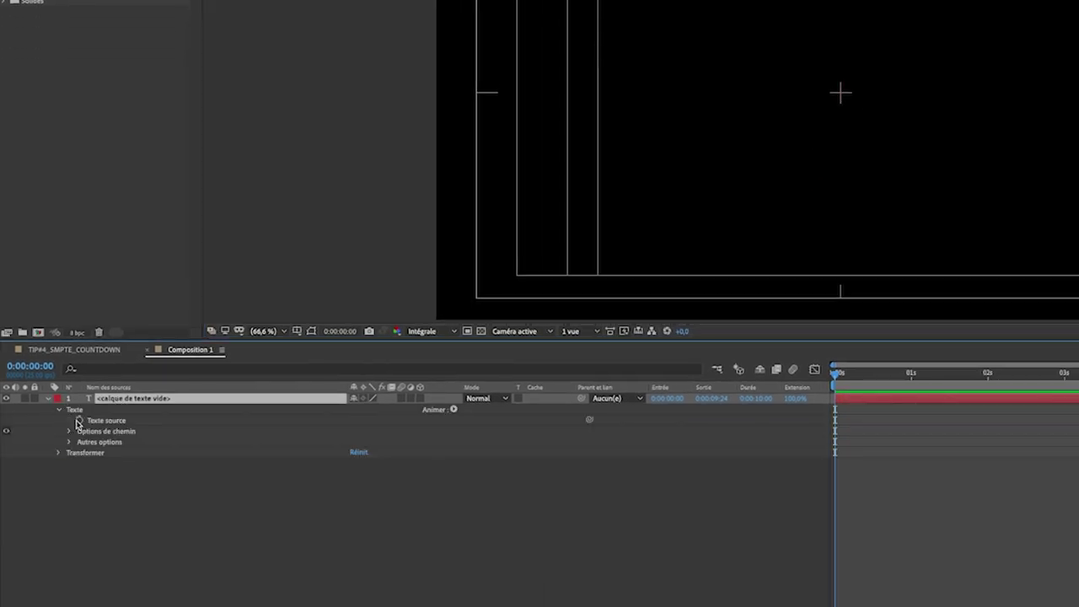
left_click(110, 421)
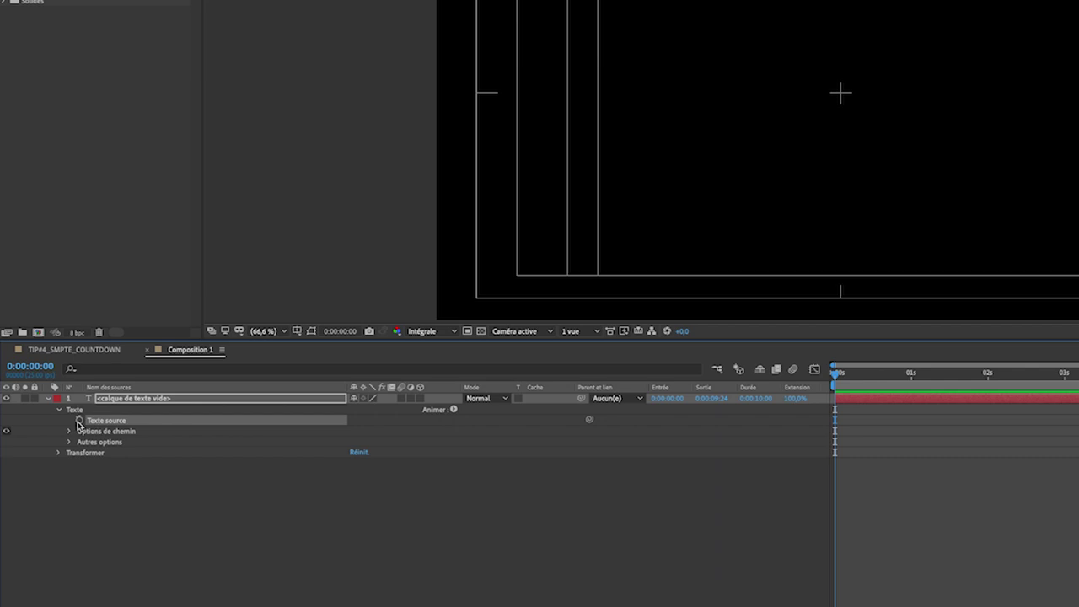
Give Source Text the expression 10-Math.floor(time) and preview the countdown
left_click(79, 421, "alt")
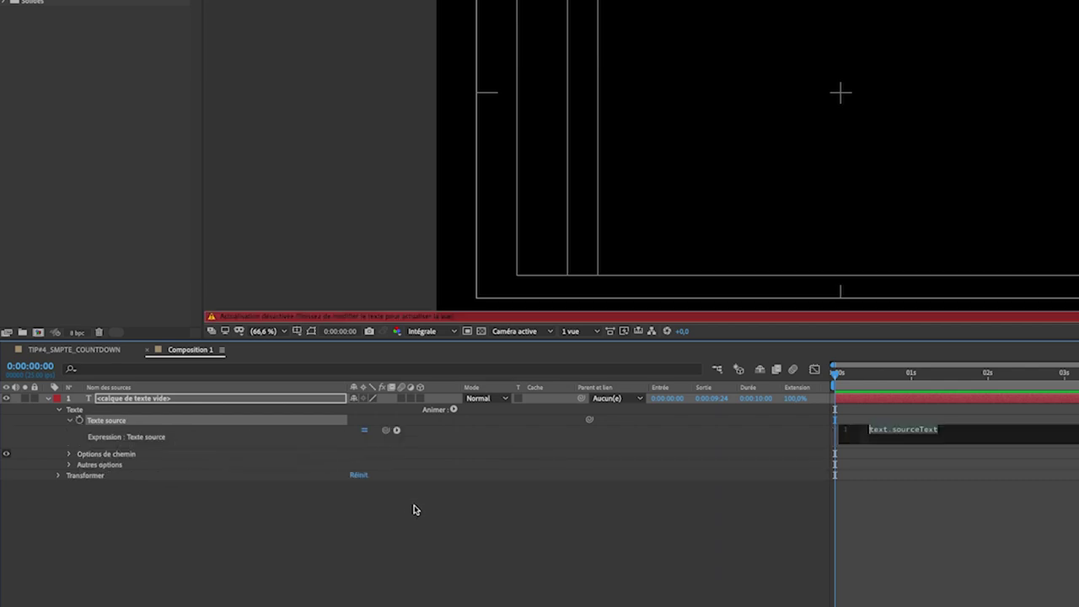
type("10")
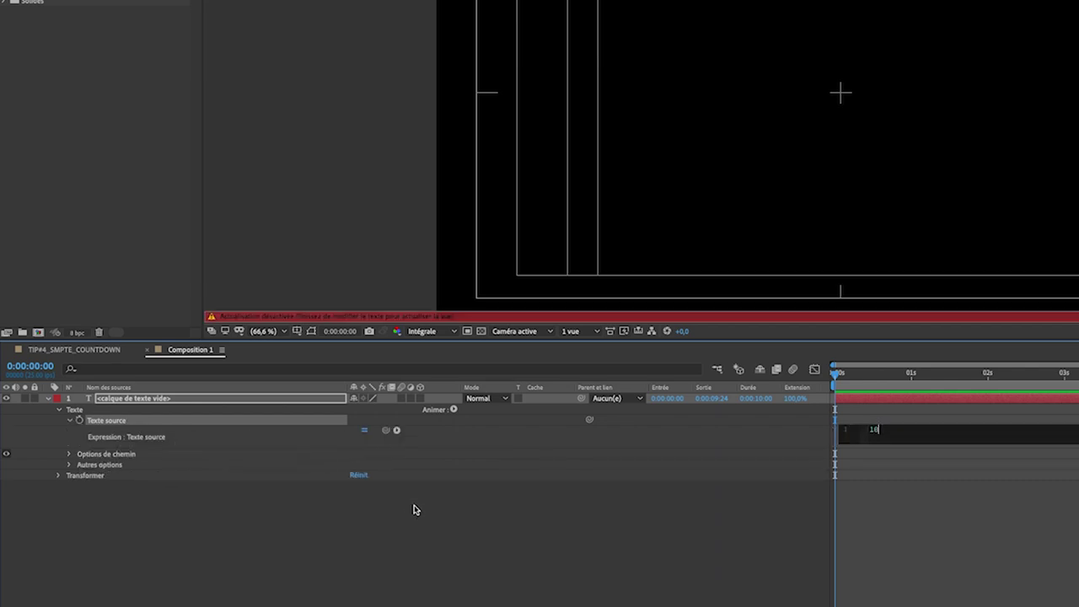
type("-Math.floor(")
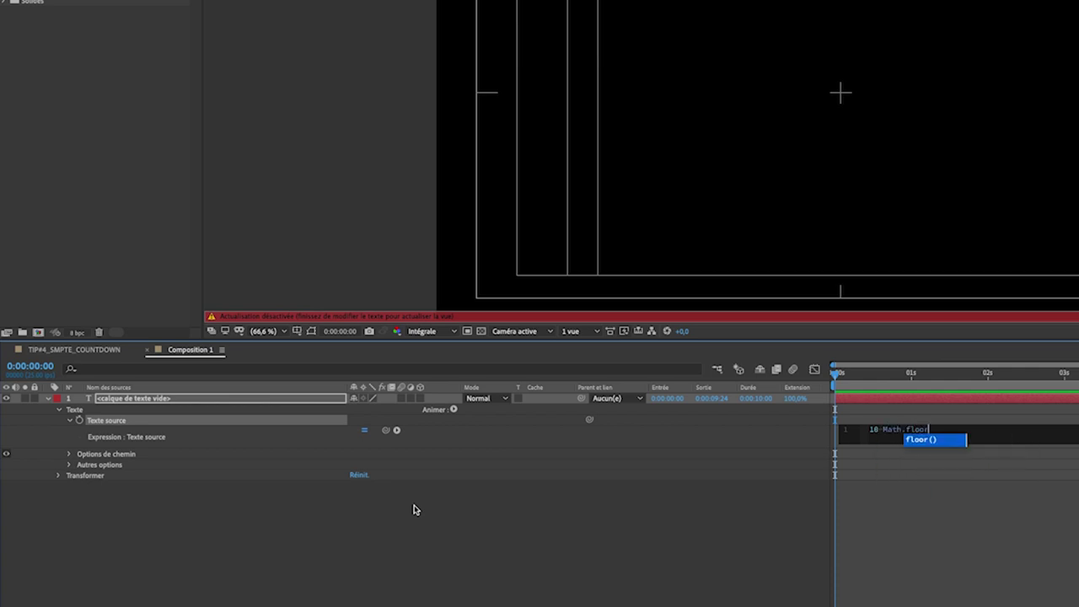
type("time)")
left_click(847, 380)
key("space")
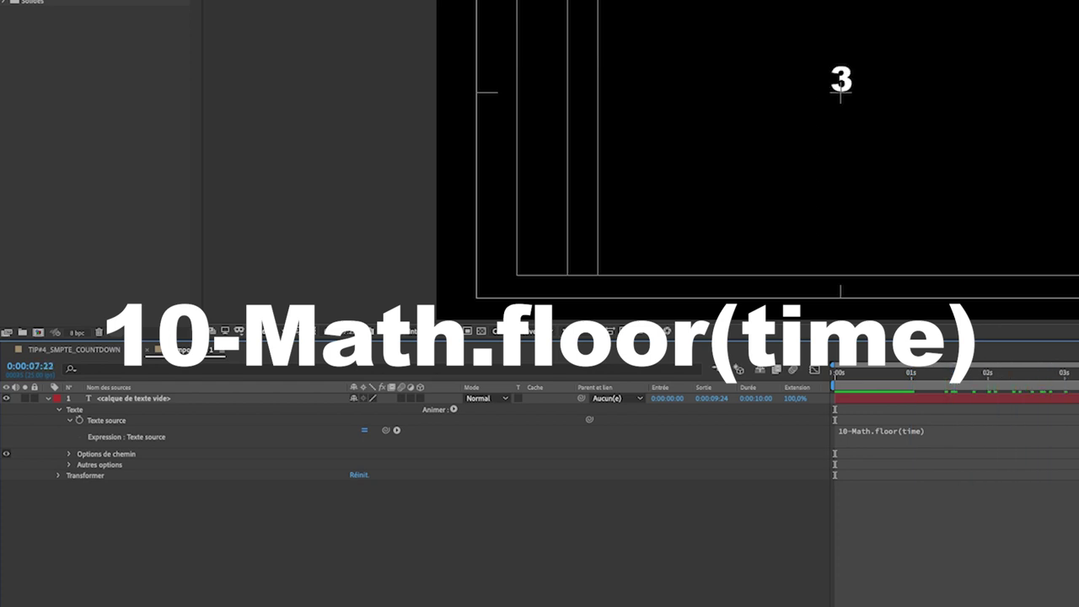
key("space")
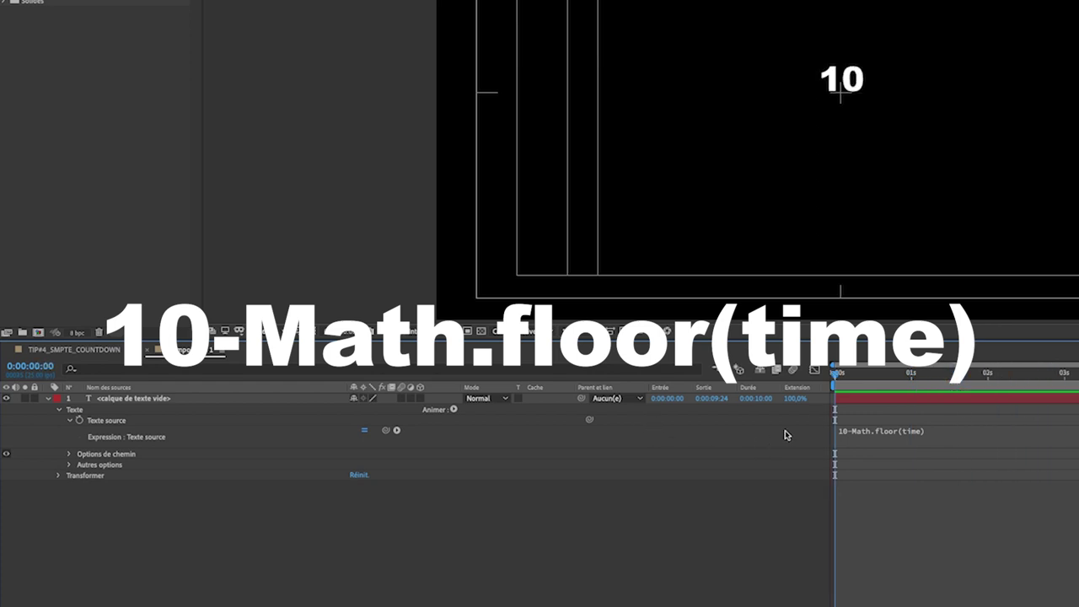
Replace the Source Text expression with time and preview the elapsed seconds
left_click(871, 430)
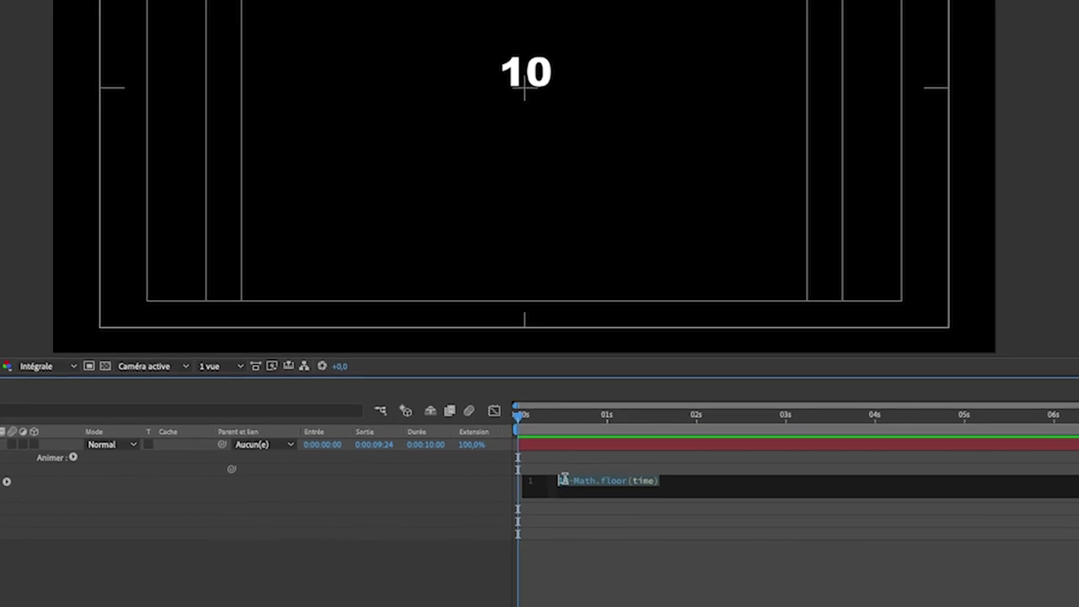
type("time")
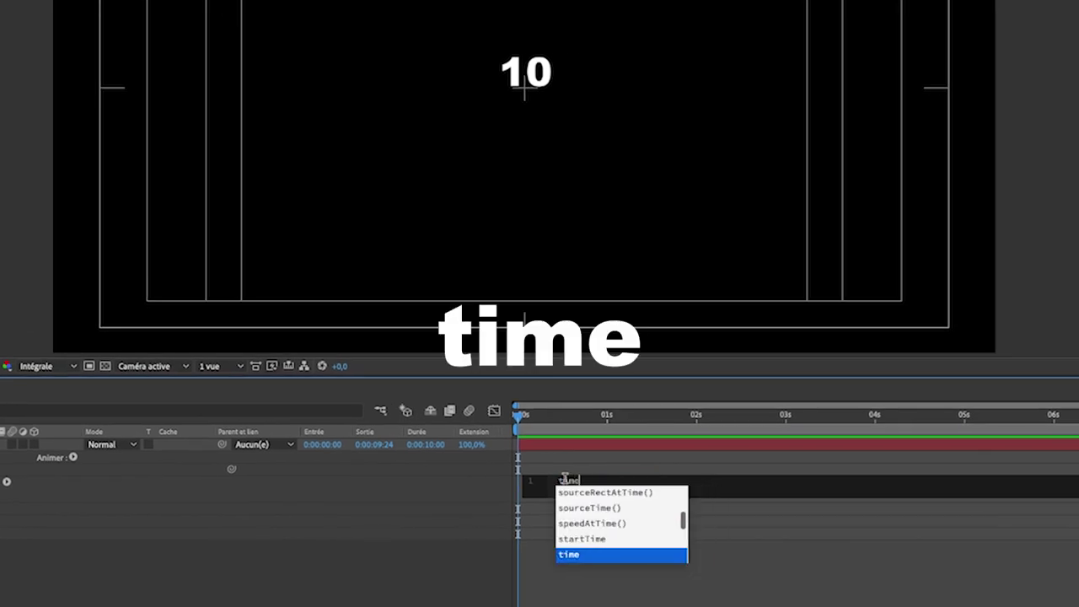
left_click(396, 568)
key("space")
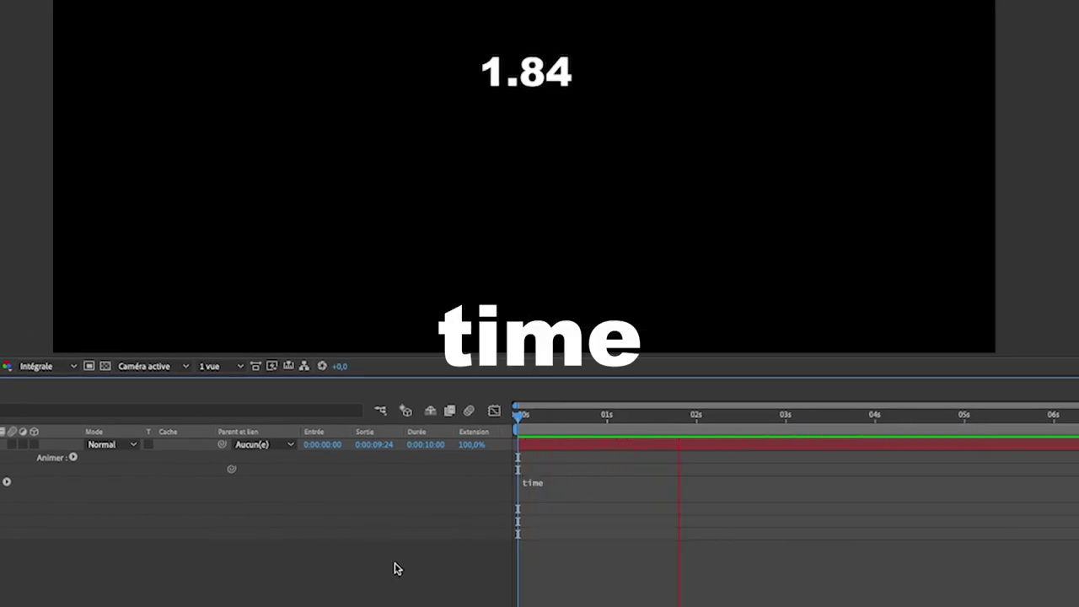
key("space")
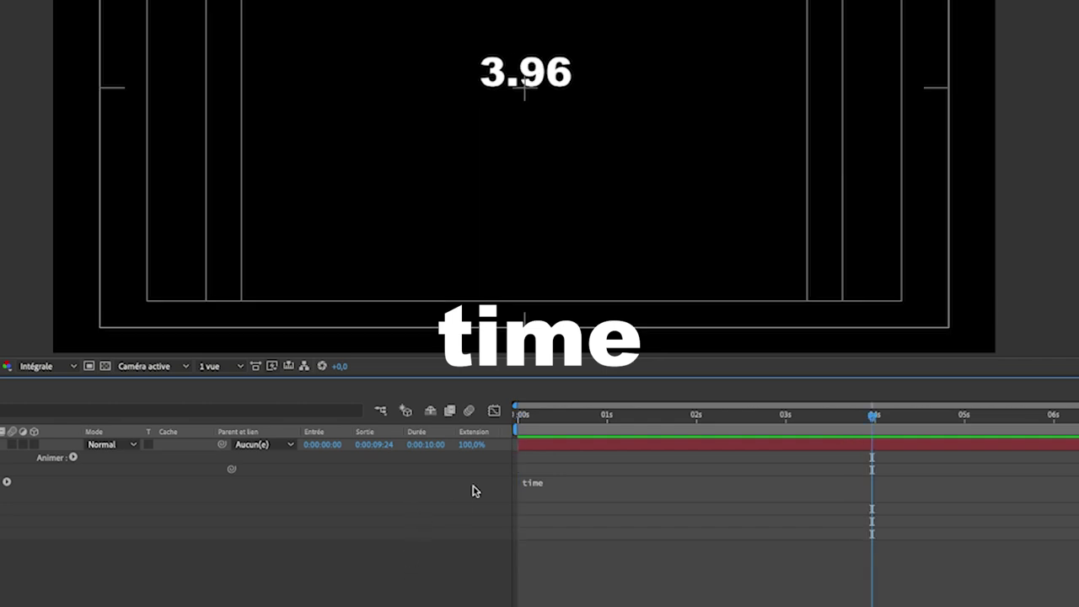
Check the time value at 1, 2 and 3 seconds, by scrubbing, and frame by frame
left_click(607, 419)
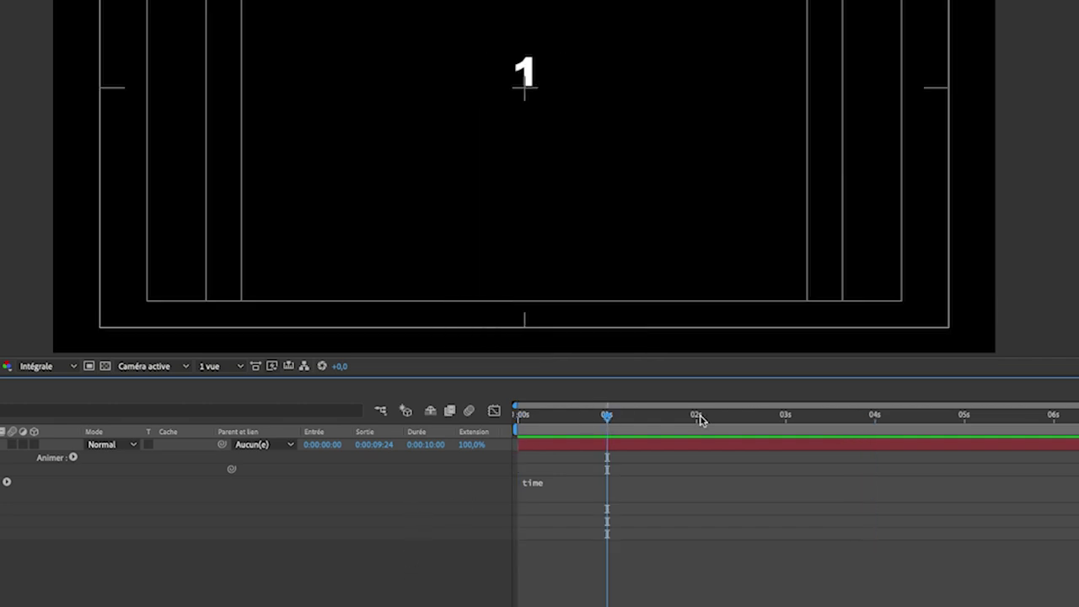
left_click(697, 417)
left_click(785, 416)
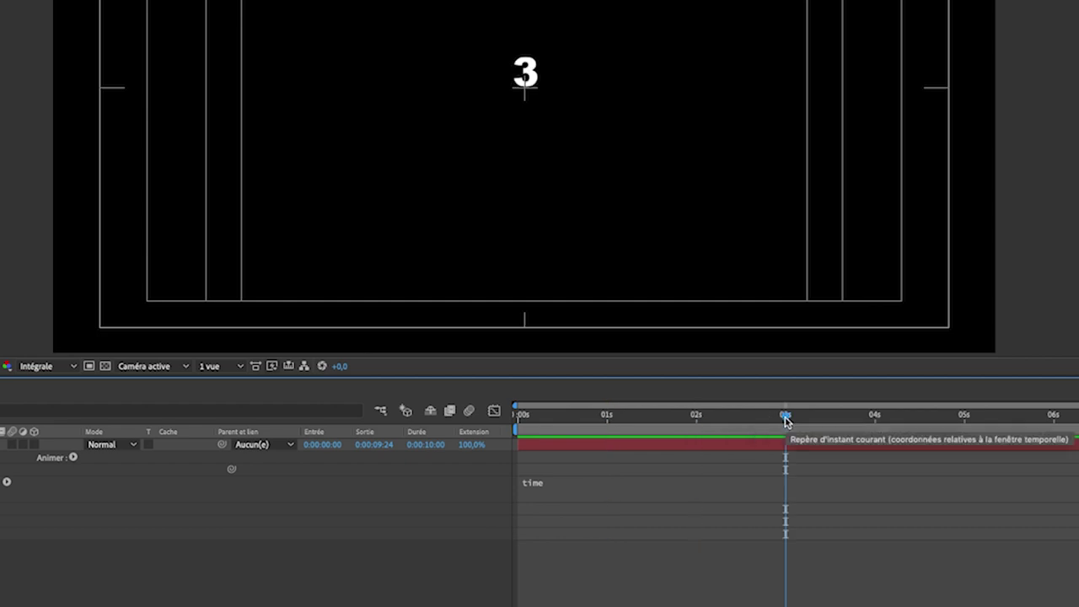
left_click_drag(608, 419, 751, 418)
key("space")
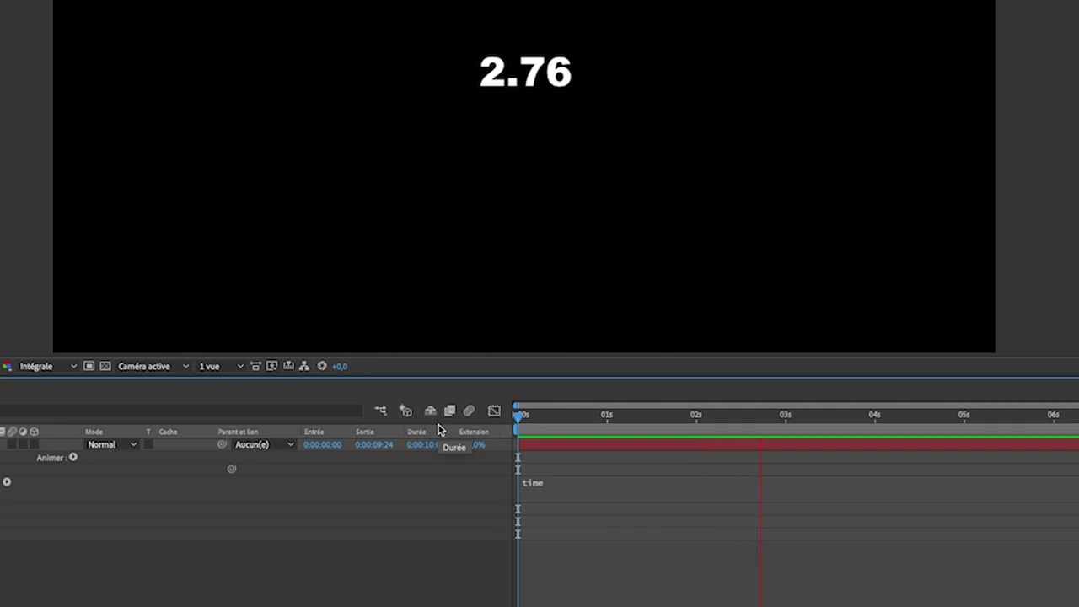
key("space")
key("Page_Down")
key("Page_Down")
key("Page_Down")
key("Page_Down")
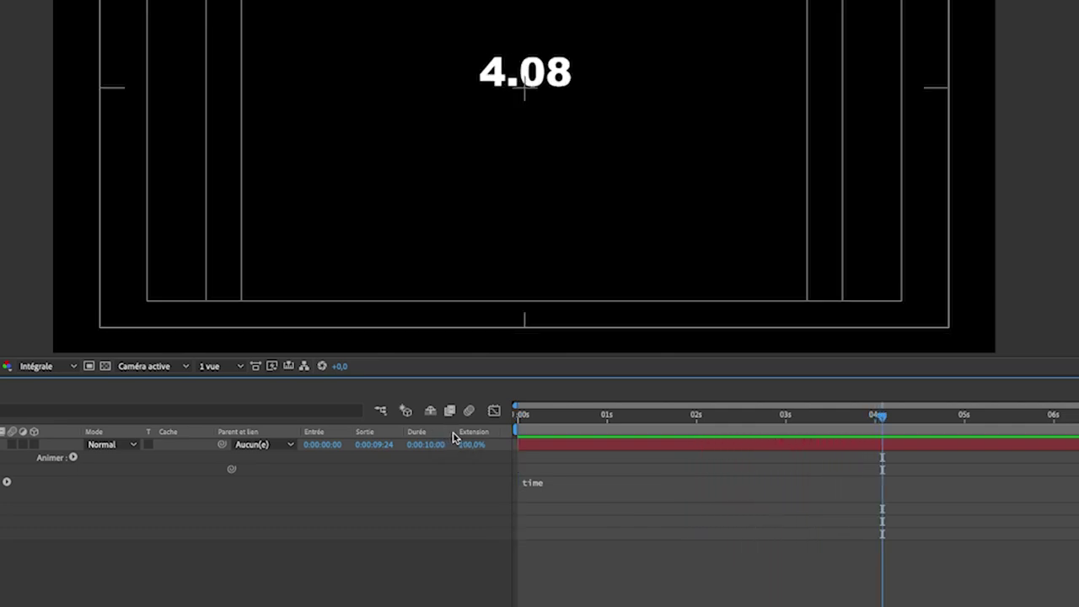
key("Page_Down")
key("Page_Down")
key("Page_Down")
key("Page_Down")
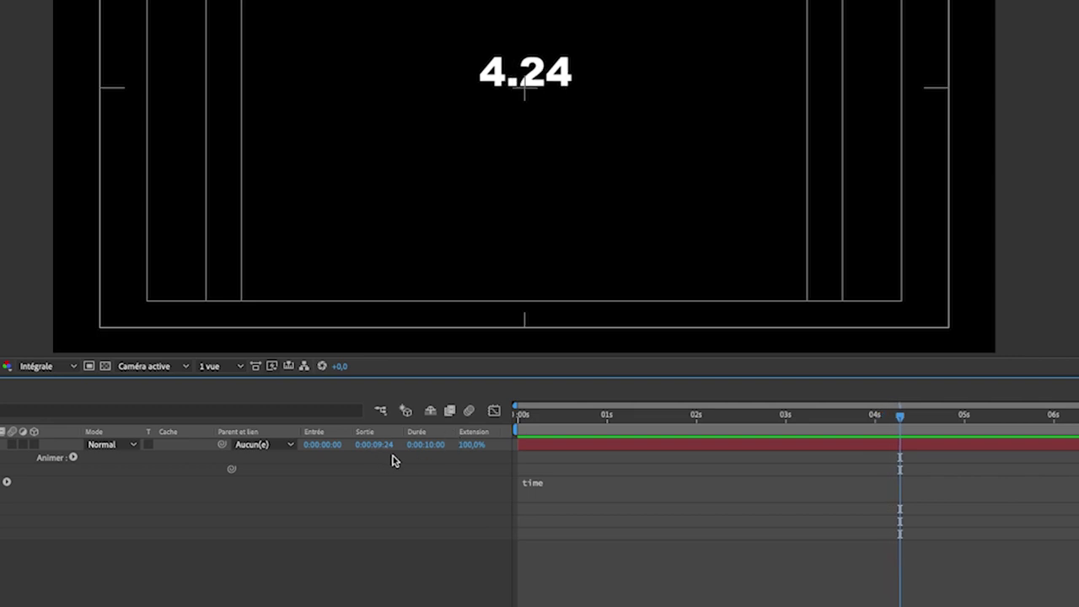
key("Page_Down")
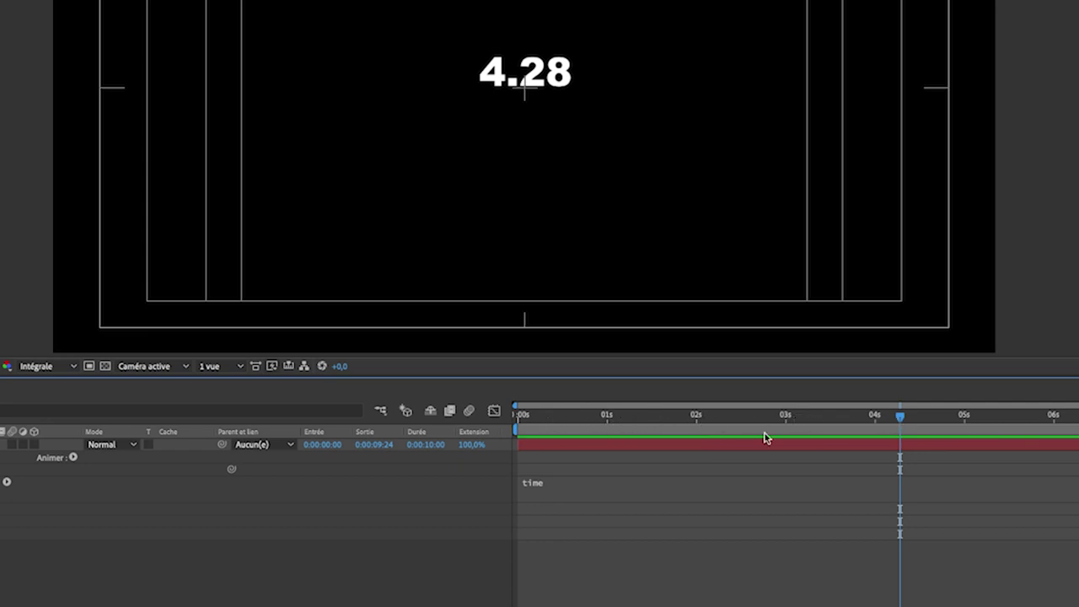
Change the expression to Math.floor(time) and preview the whole-second values
left_click(558, 483)
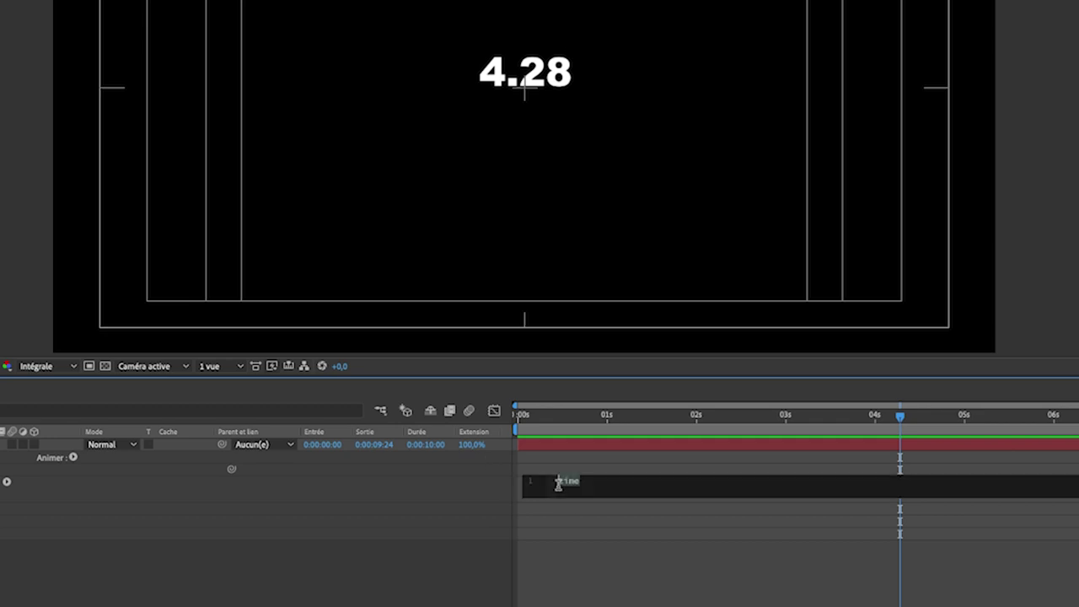
left_click(559, 483)
type("Math.floor")
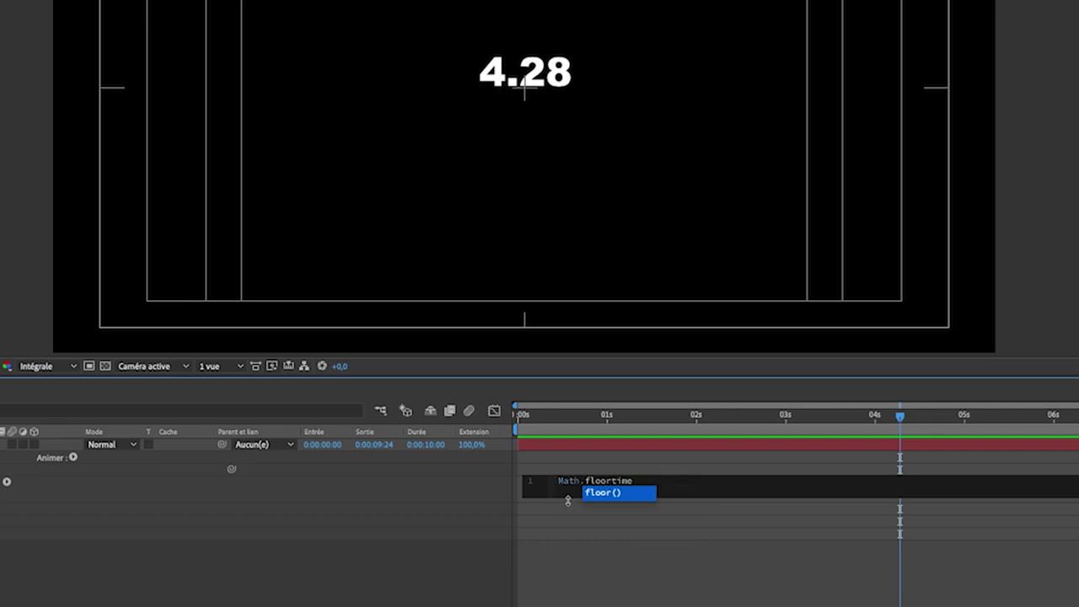
type("(time)")
left_click(365, 575)
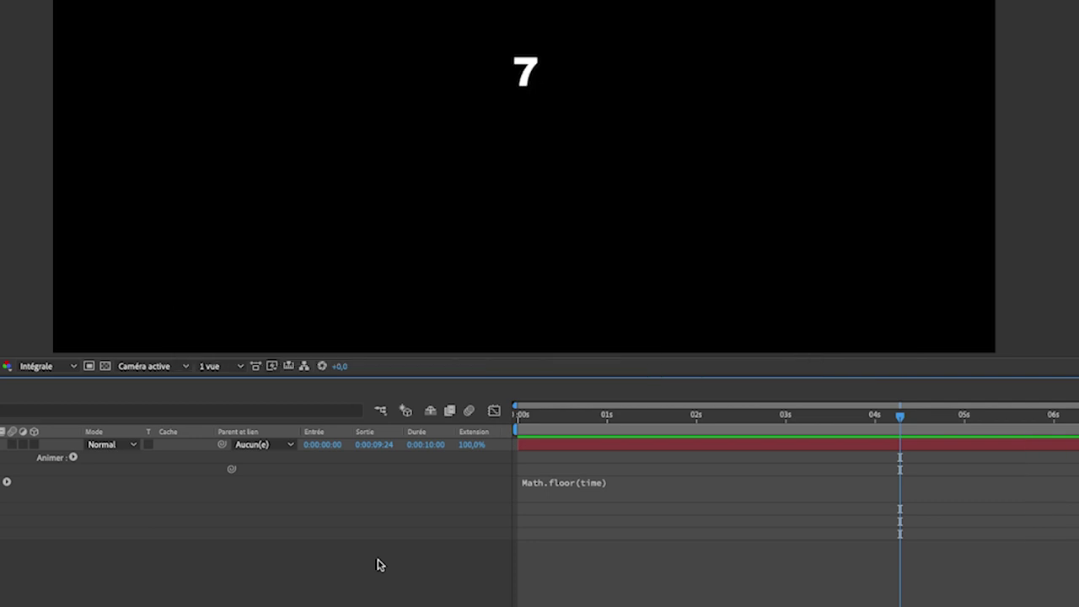
key("space")
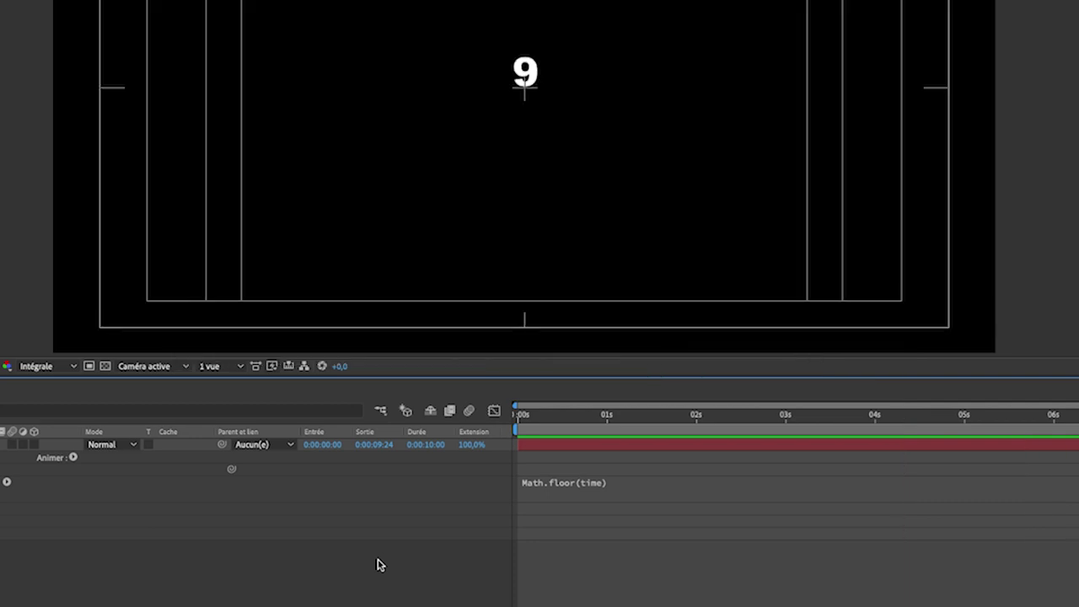
Prepend 10- so the expression reads 10-Math.floor(time)
left_click(532, 488)
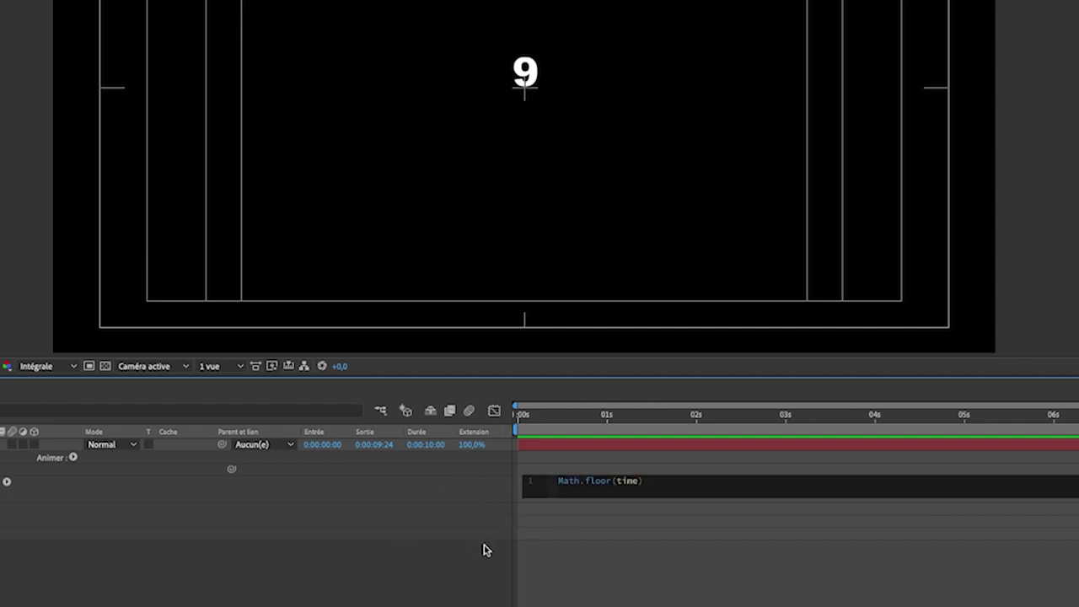
type("10-")
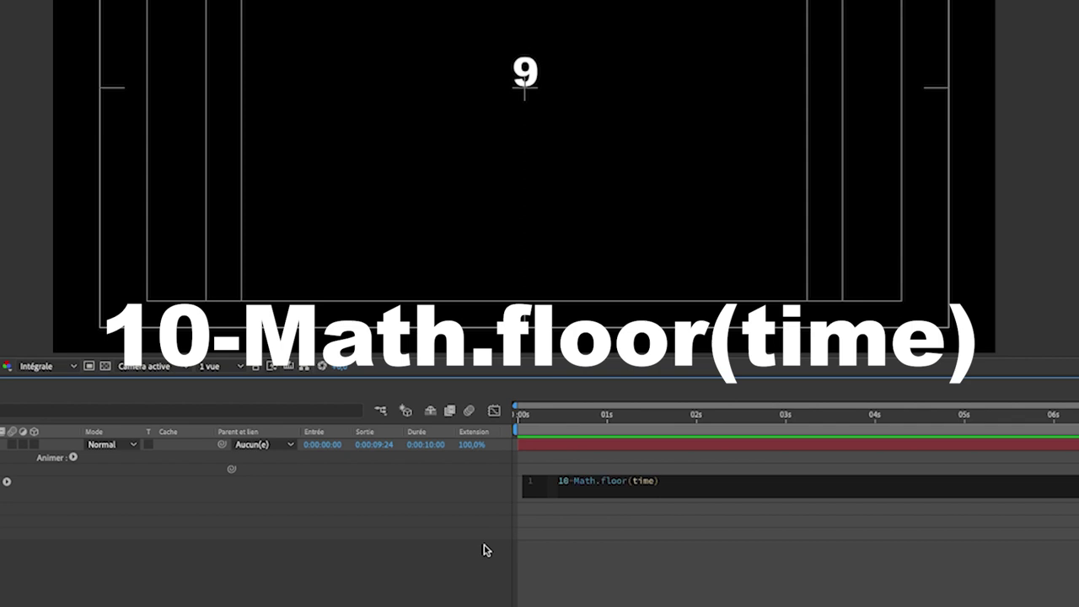
left_click(414, 596)
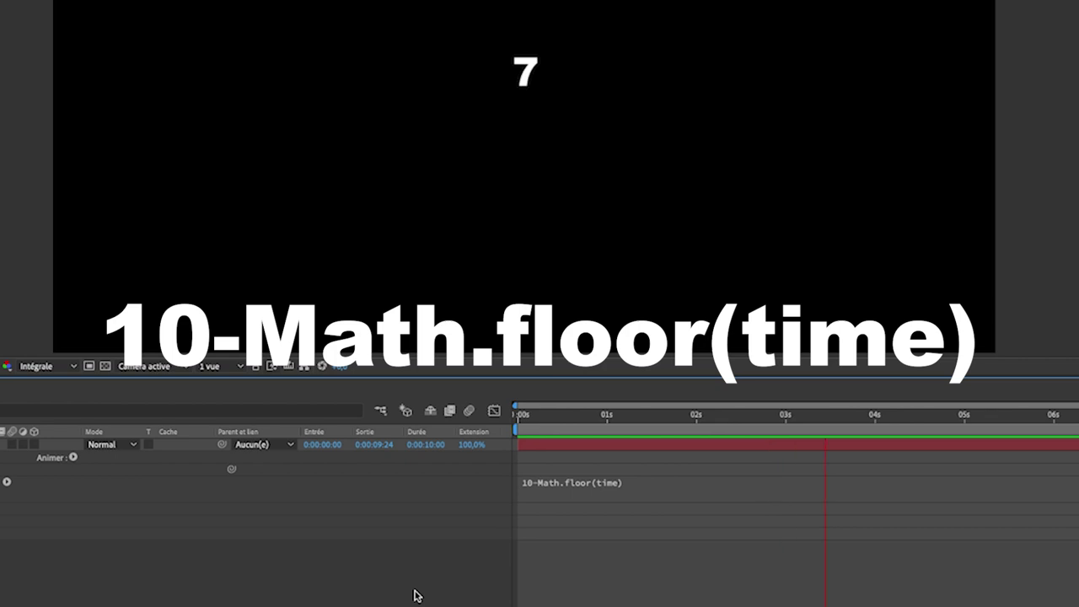
Scrub the Character panel font size up to enlarge the numbers, then check one second in
mouse_move(982, 219)
left_mouse_down()
mouse_move(1078, 222)
mouse_move(982, 238)
left_mouse_up()
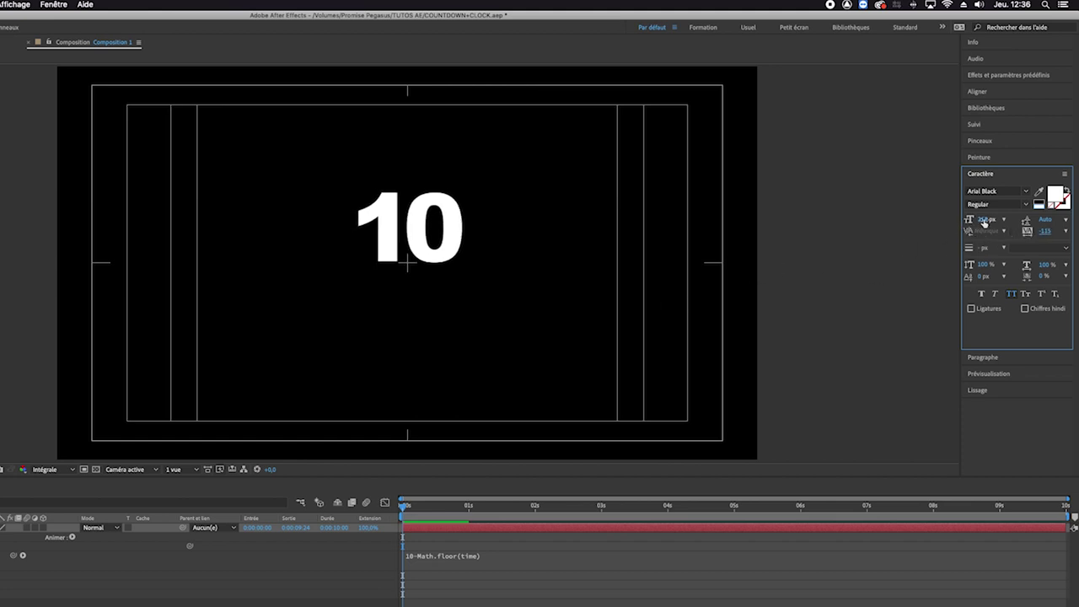
left_click_drag(984, 222, 1037, 221)
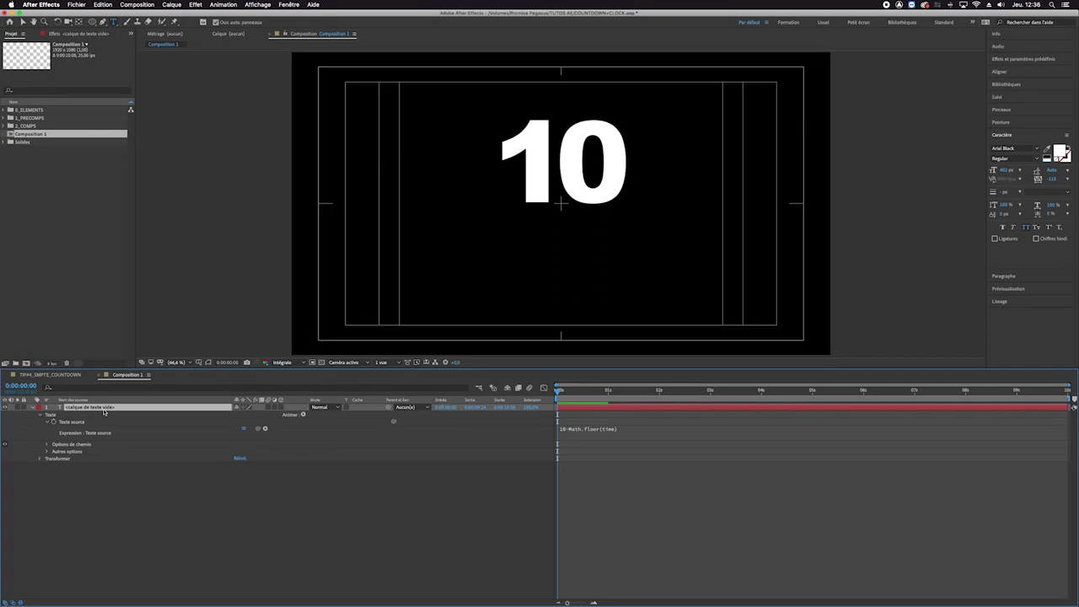
mouse_move(558, 392)
left_mouse_down()
mouse_move(863, 392)
mouse_move(556, 392)
left_mouse_up()
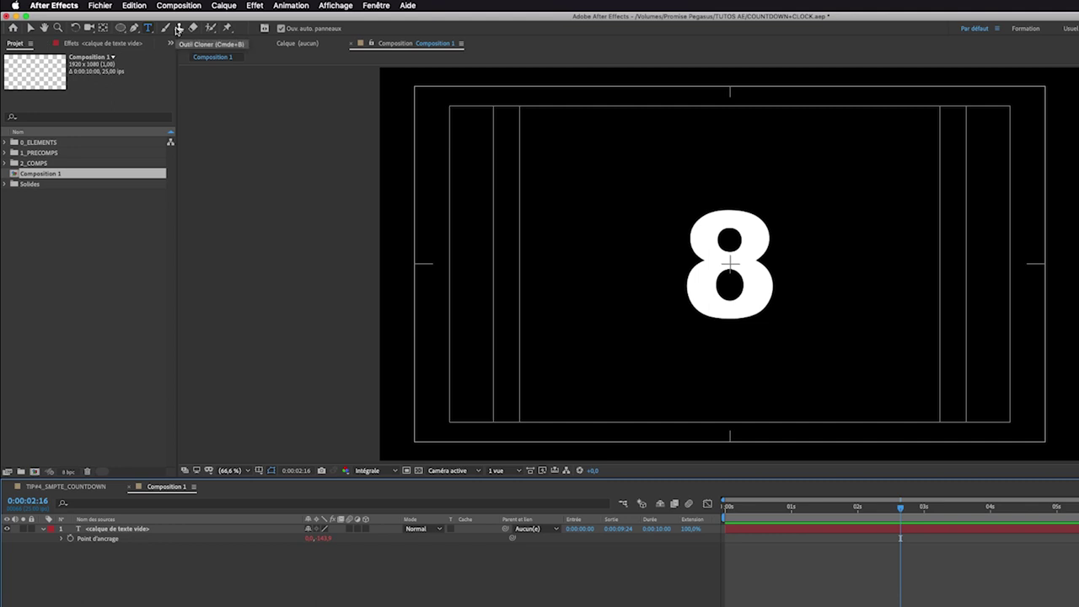
Create a full-frame light grey 9F9F9F solid and place it beneath the text layer
key("ctrl+y")
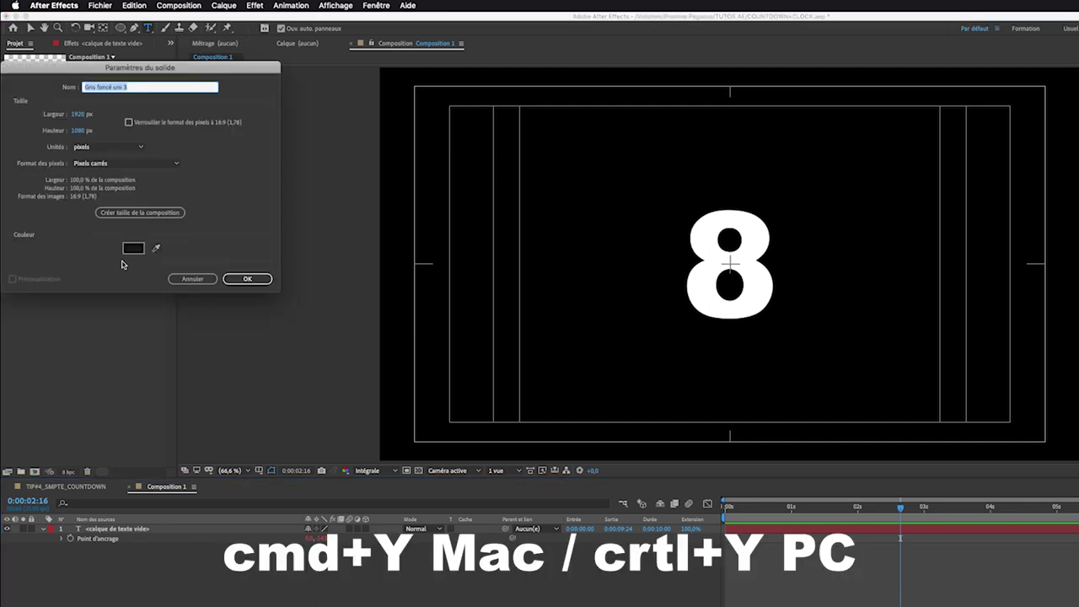
left_click(133, 248)
left_click_drag(13, 206, 6, 135)
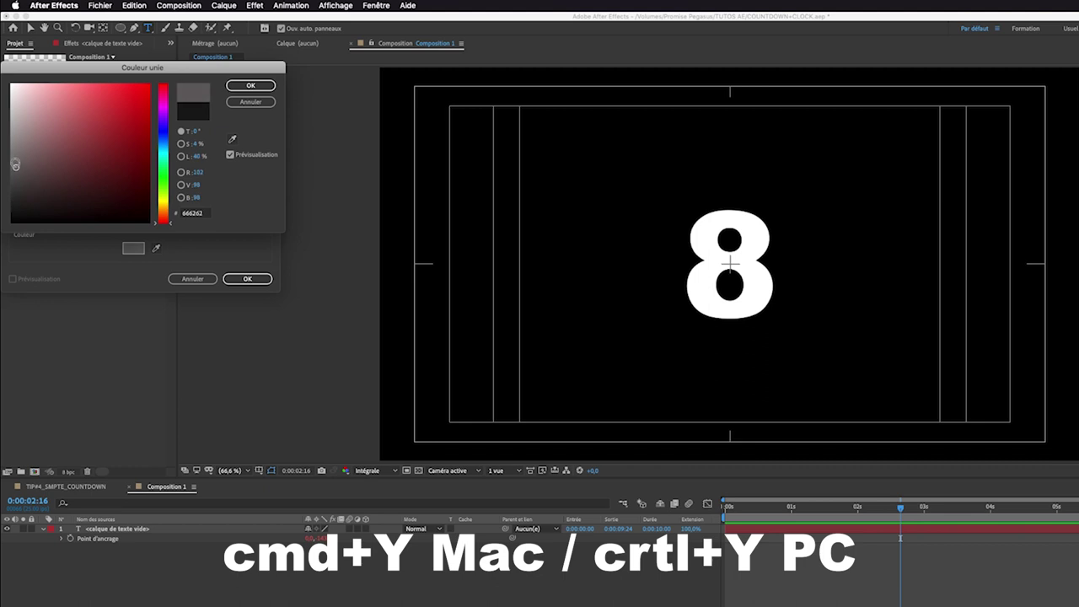
left_click(250, 85)
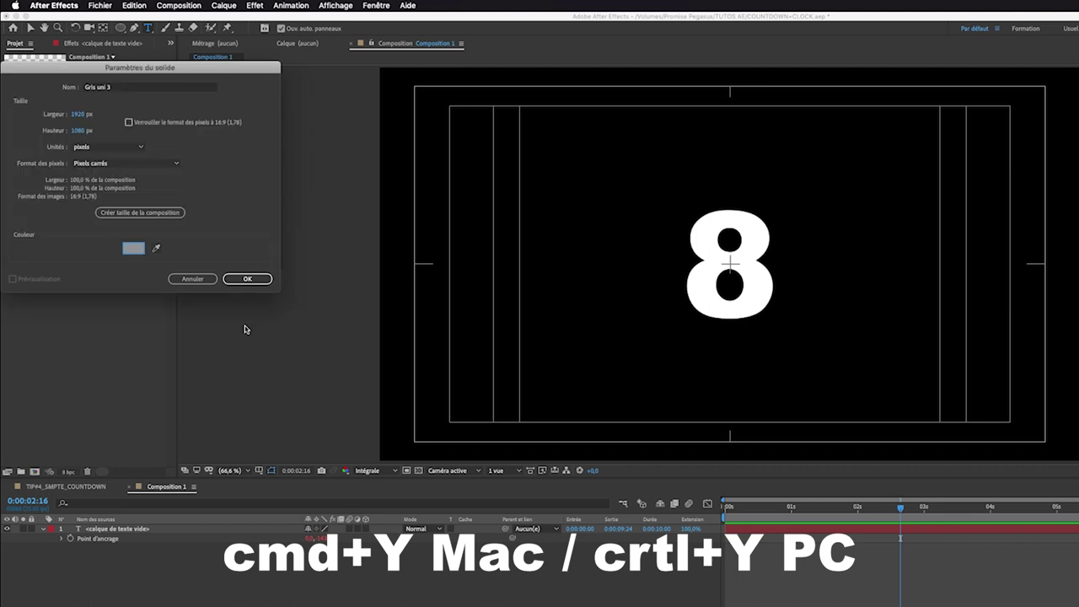
left_click(246, 278)
left_click_drag(127, 529, 125, 547)
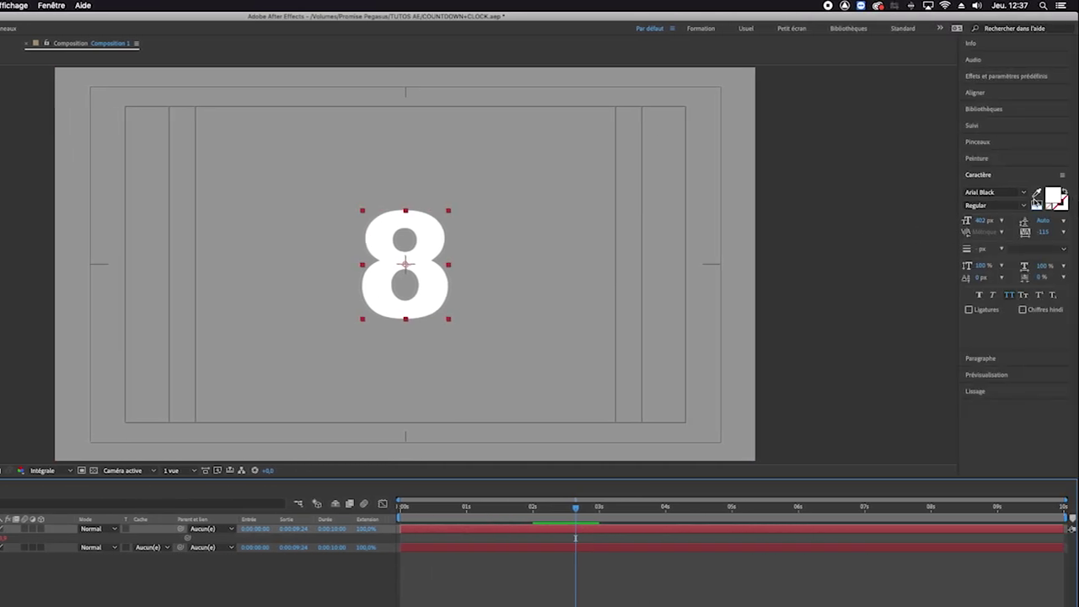
Make the number 8 black and add a second, darker grey solid
left_click(1037, 204)
key("ctrl+shift+y")
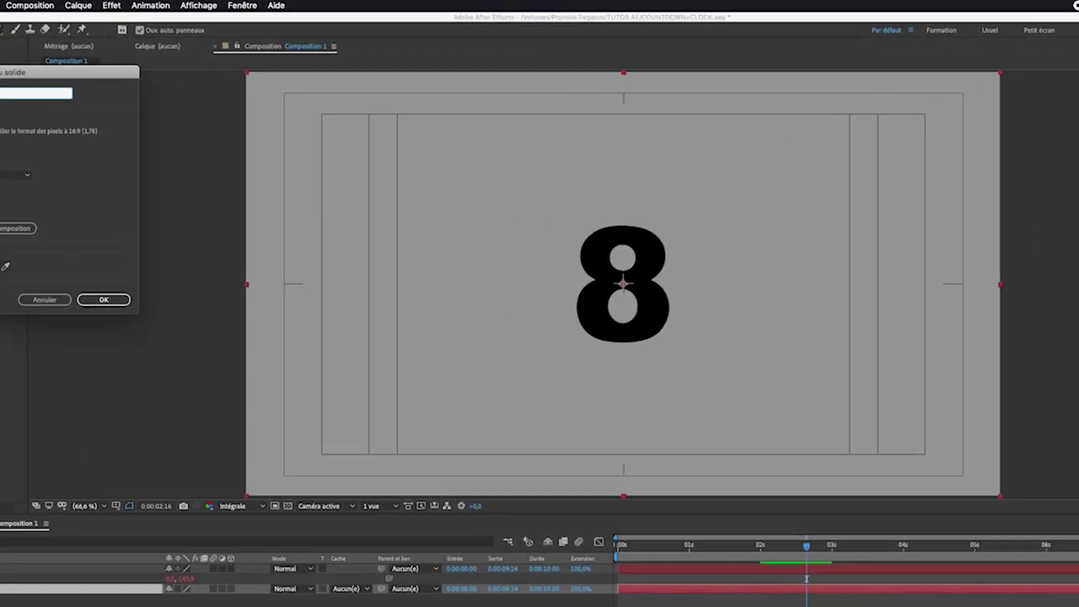
left_click(156, 285)
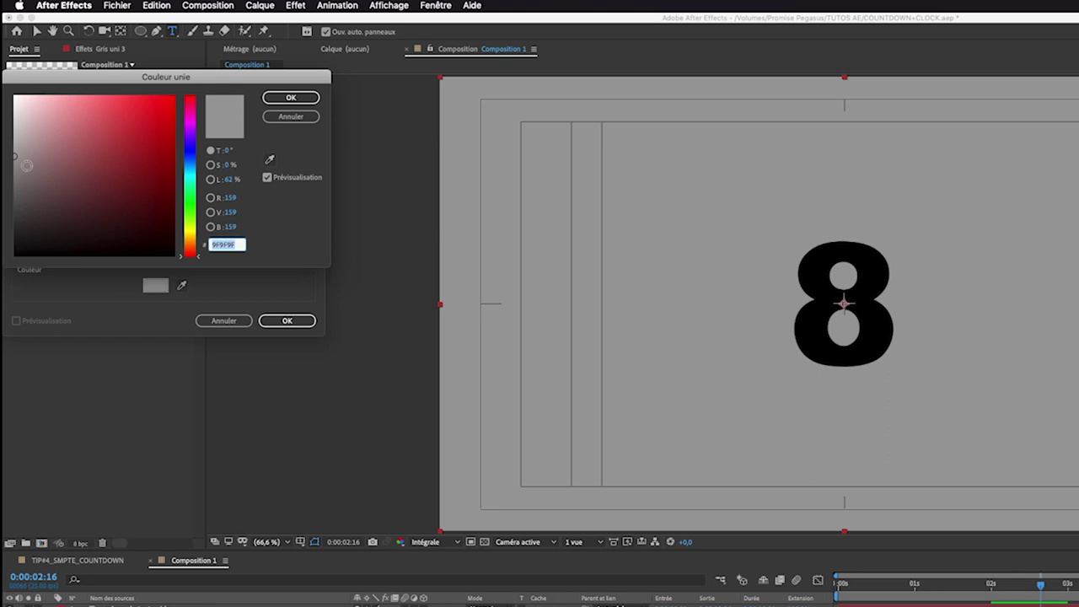
left_click_drag(15, 158, 10, 186)
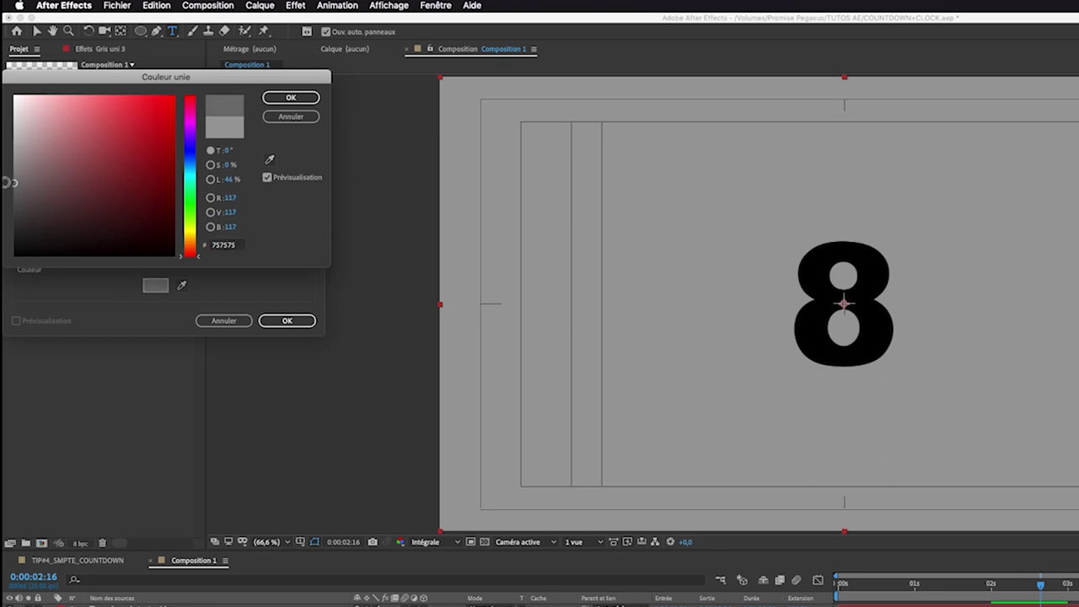
left_click(290, 97)
left_click(287, 321)
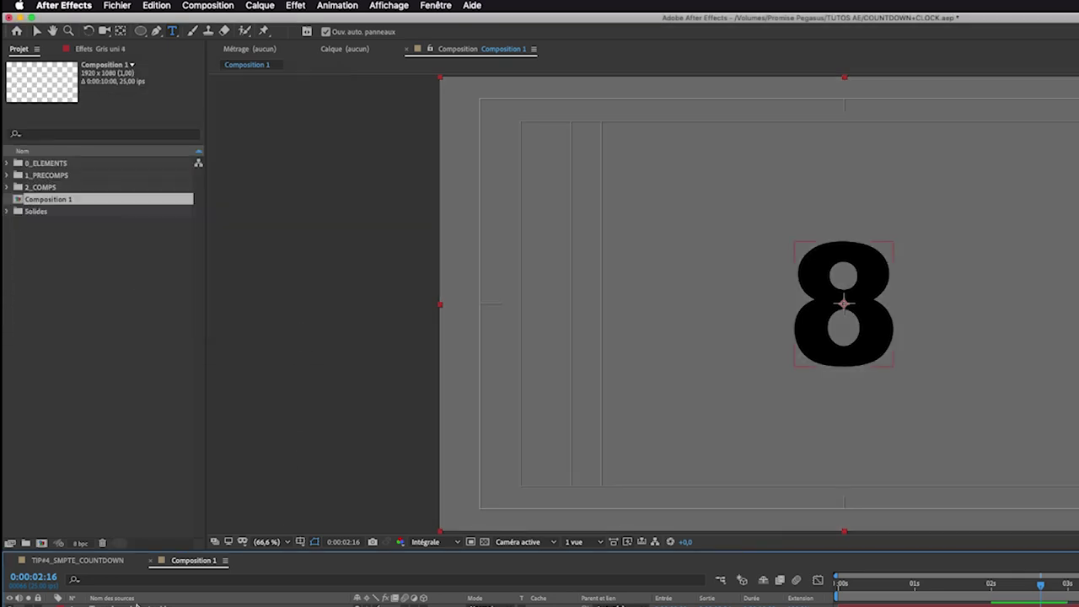
Change that solid's colour to darker grey 535353 in Solid Settings
key("ctrl+shift+y")
left_click(158, 287)
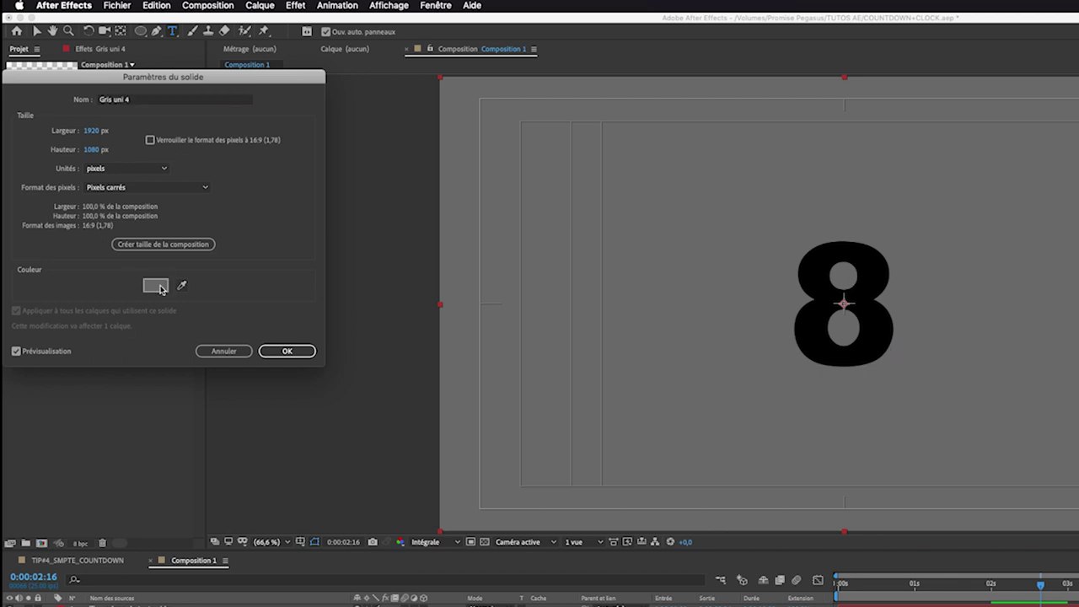
left_click_drag(79, 240, 14, 203)
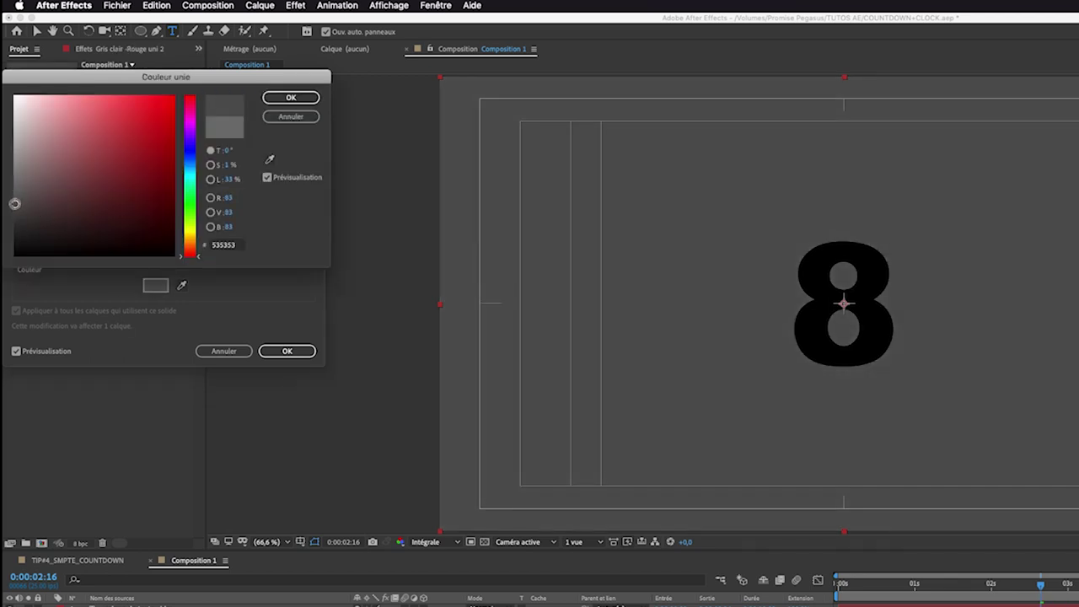
left_click(290, 96)
key("Return")
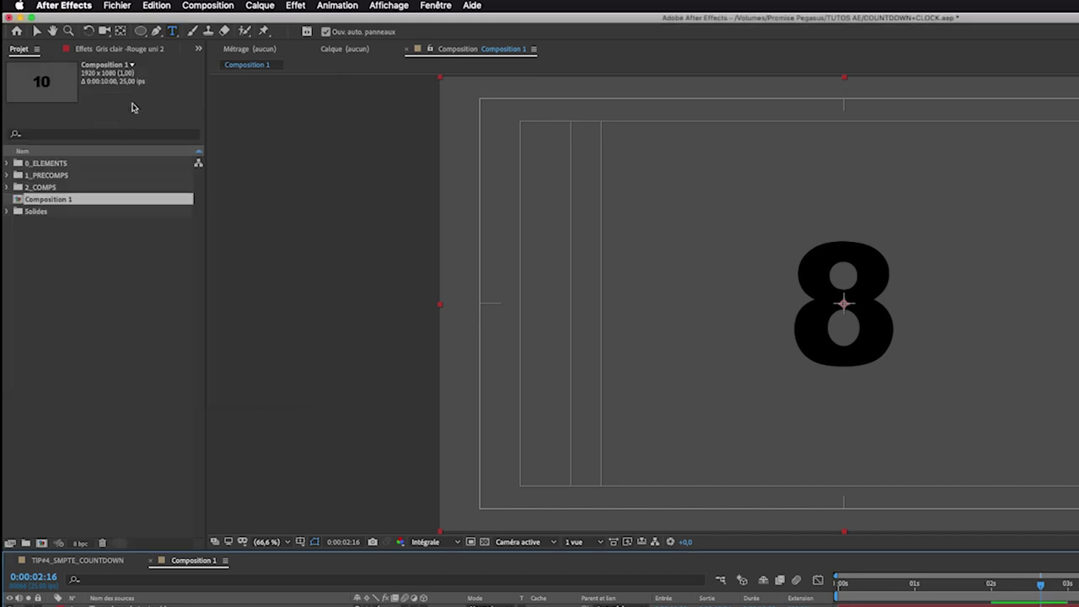
Draw a vertical line with the Pen tool from the frame top to the centre
key("g")
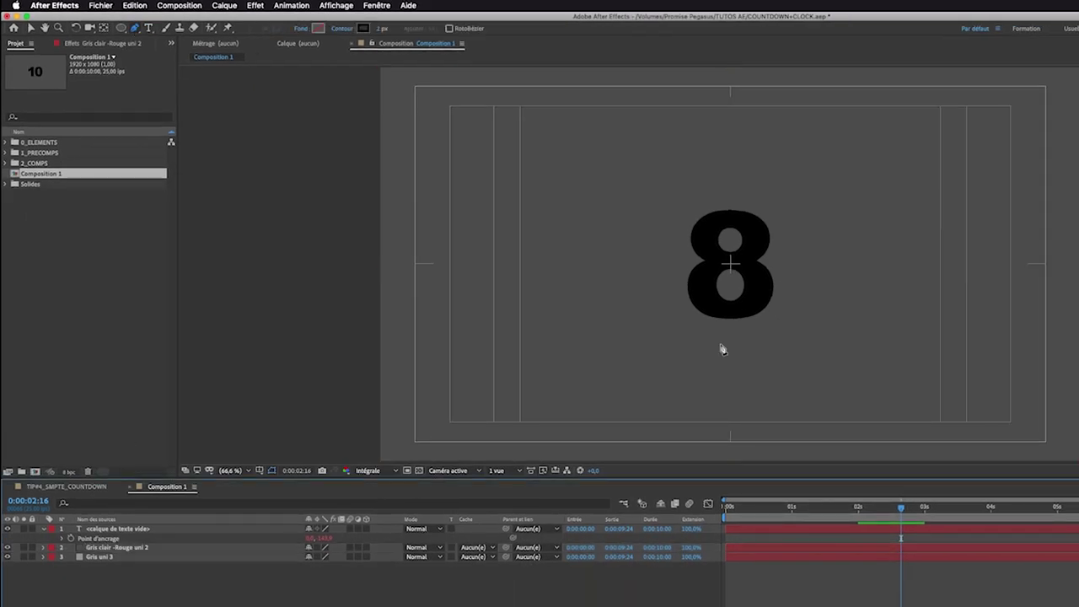
left_click(730, 88)
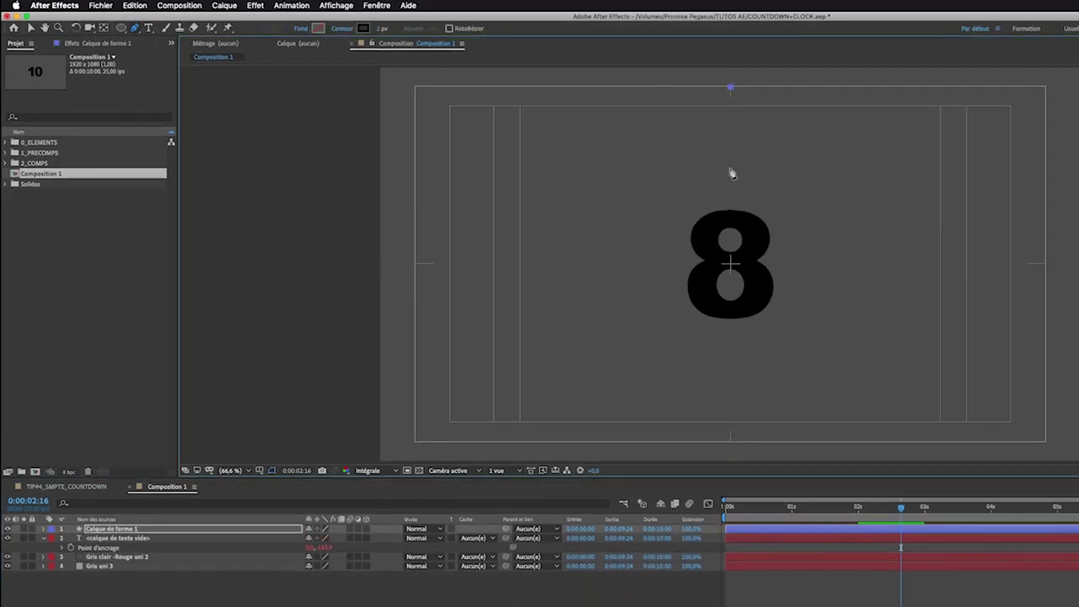
left_click(730, 266)
key("v")
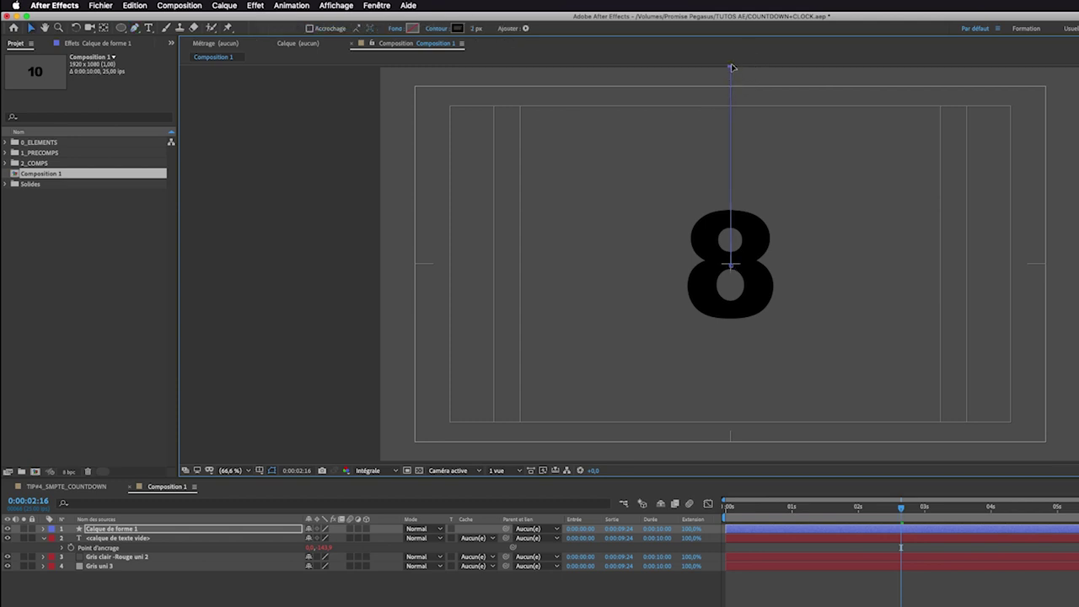
Set the line's stroke width to 10 px
left_click(477, 28)
type("20")
key("Return")
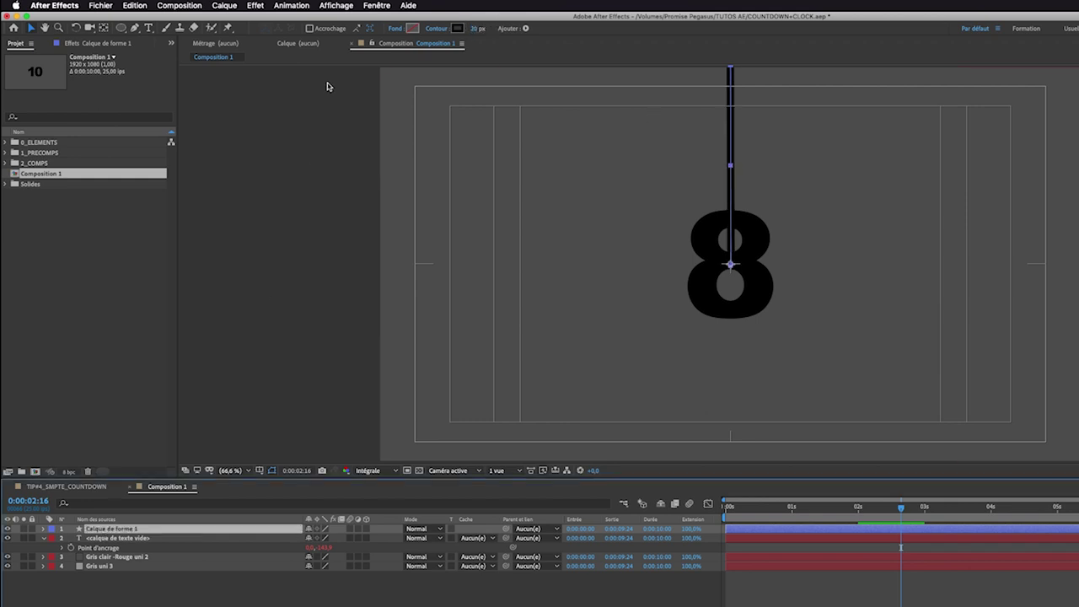
left_click(477, 28)
type("10")
Move the line layer below the text and rename it barre
left_click_drag(110, 529, 110, 557)
key("Return")
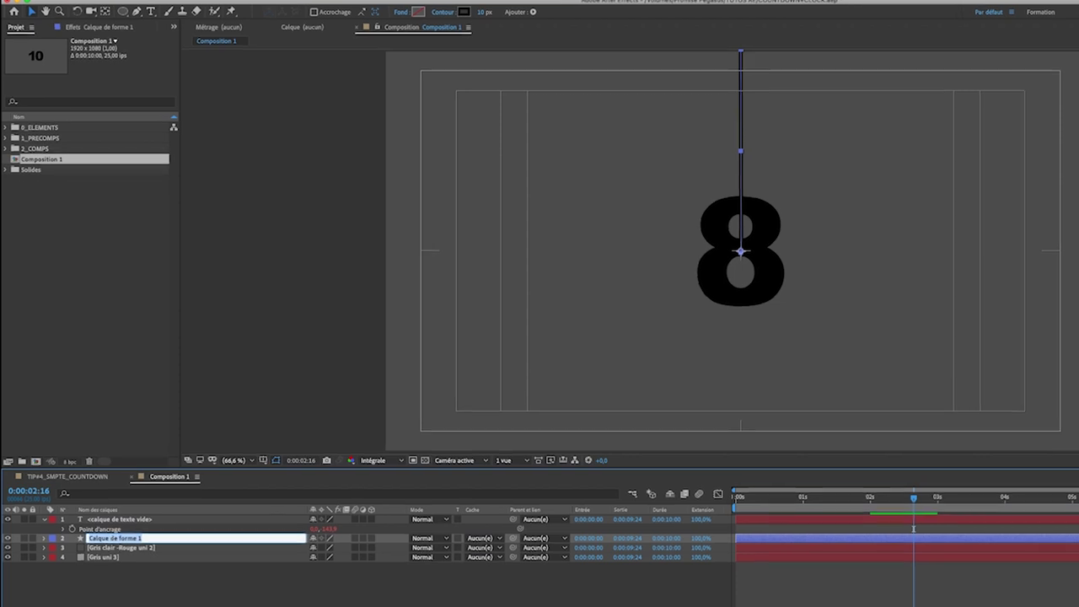
type("barre")
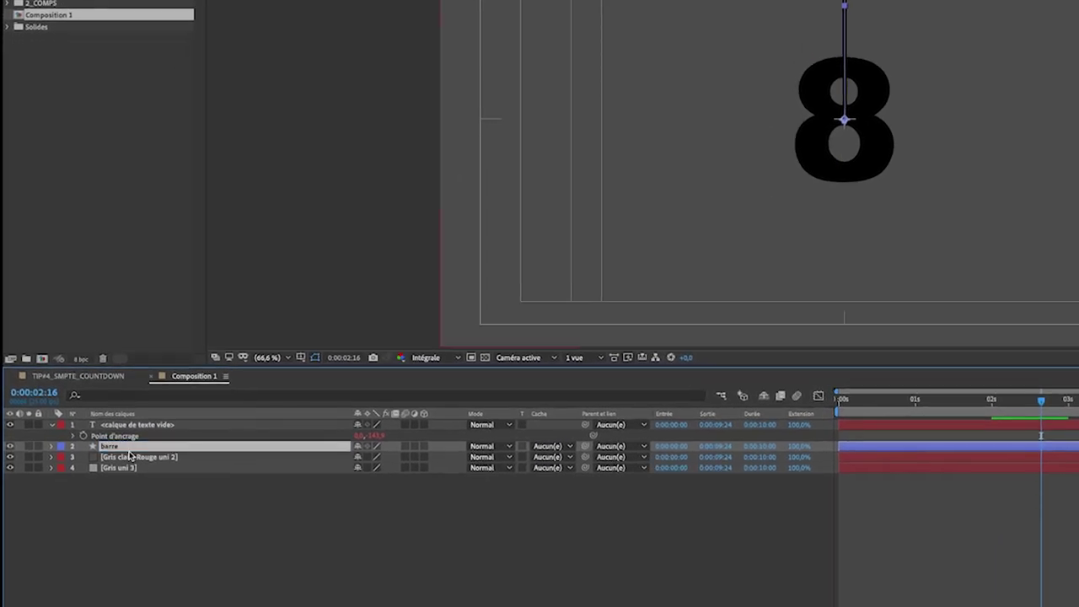
key("Return")
Keyframe barre's Rotation from 0 at the start to 360 at one second
key("r")
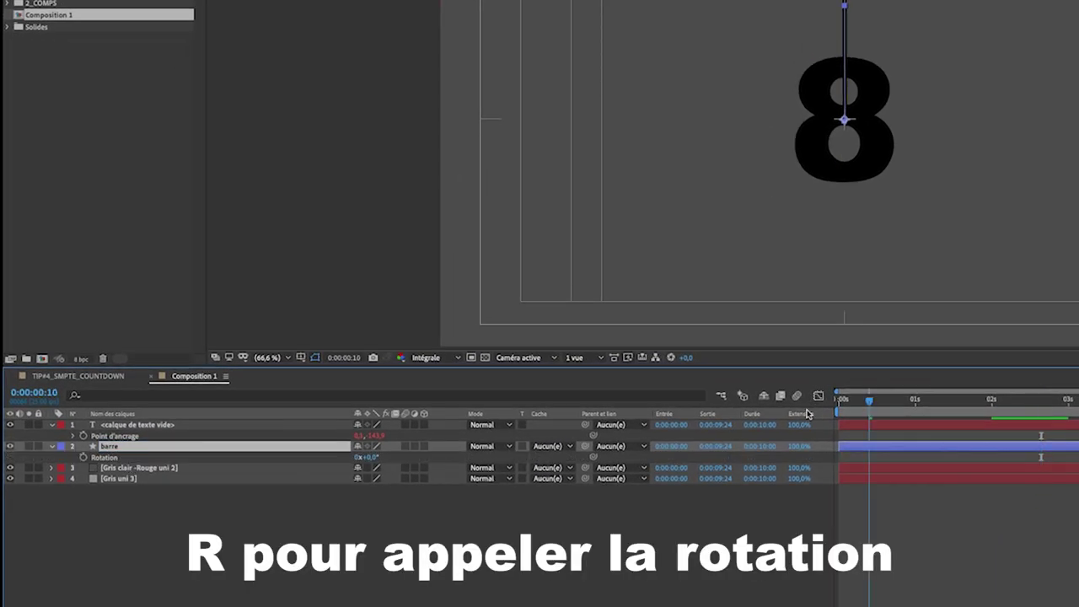
key("Home")
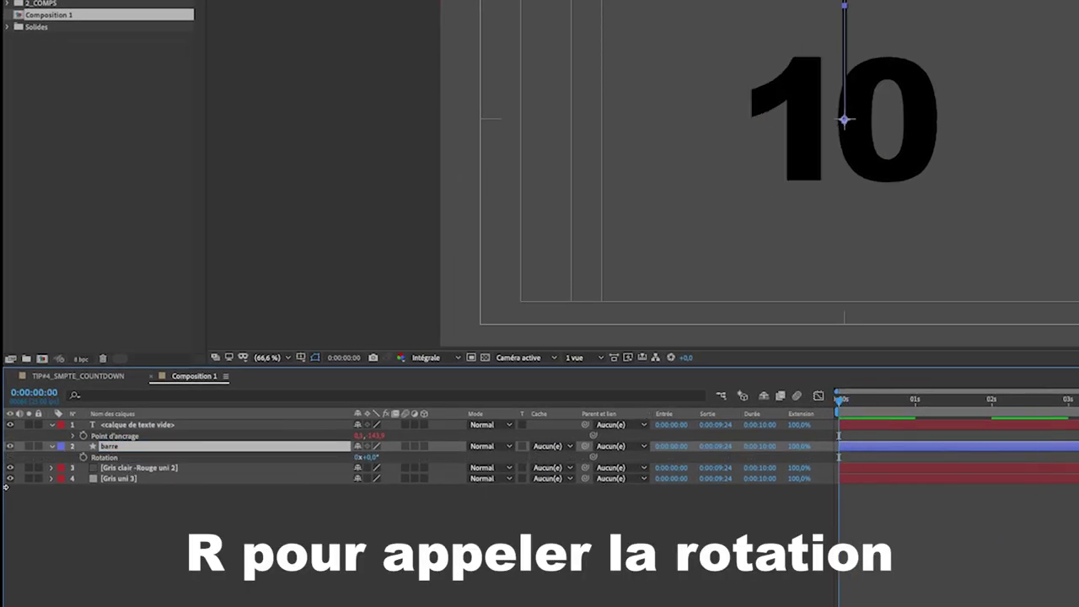
left_click(83, 457)
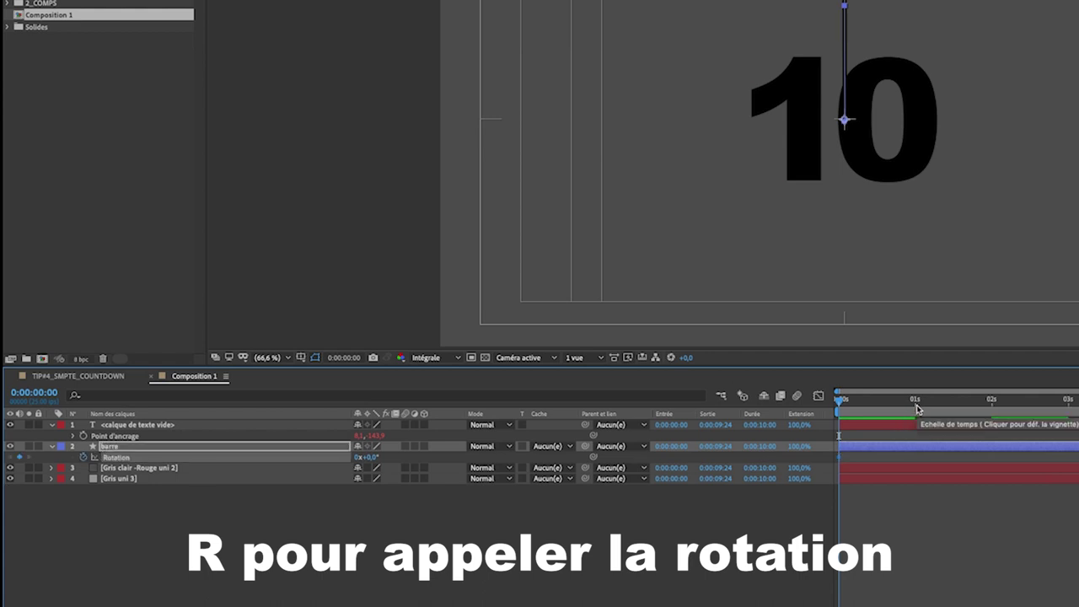
left_click(914, 406)
left_click(369, 457)
type("360")
key("Return")
left_click_drag(913, 400, 890, 402)
left_click_drag(839, 412, 899, 416)
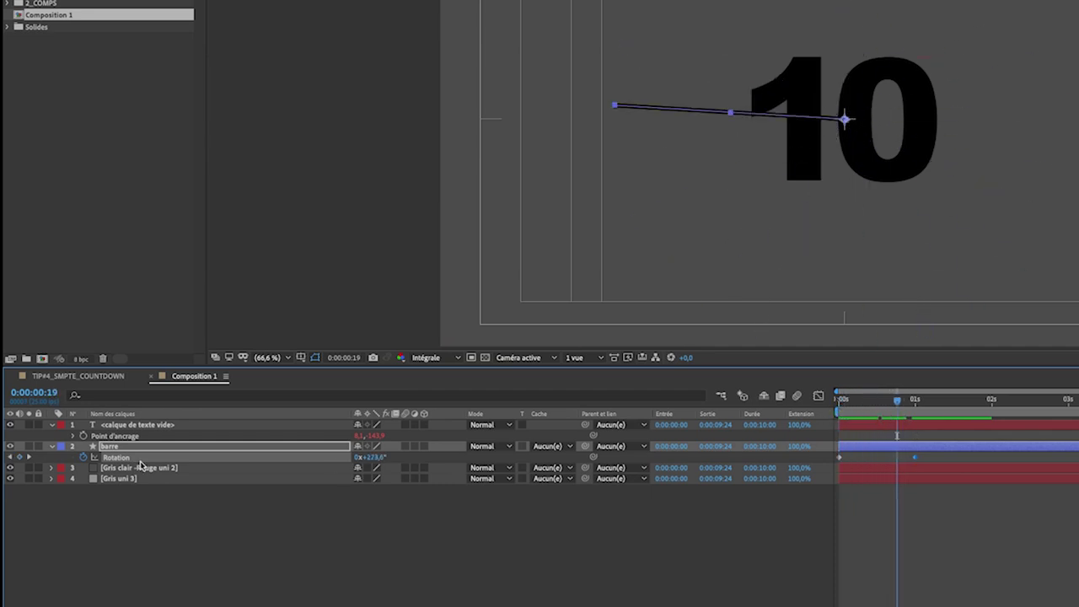
Increase barre's Scale height to lengthen the hand
key("s")
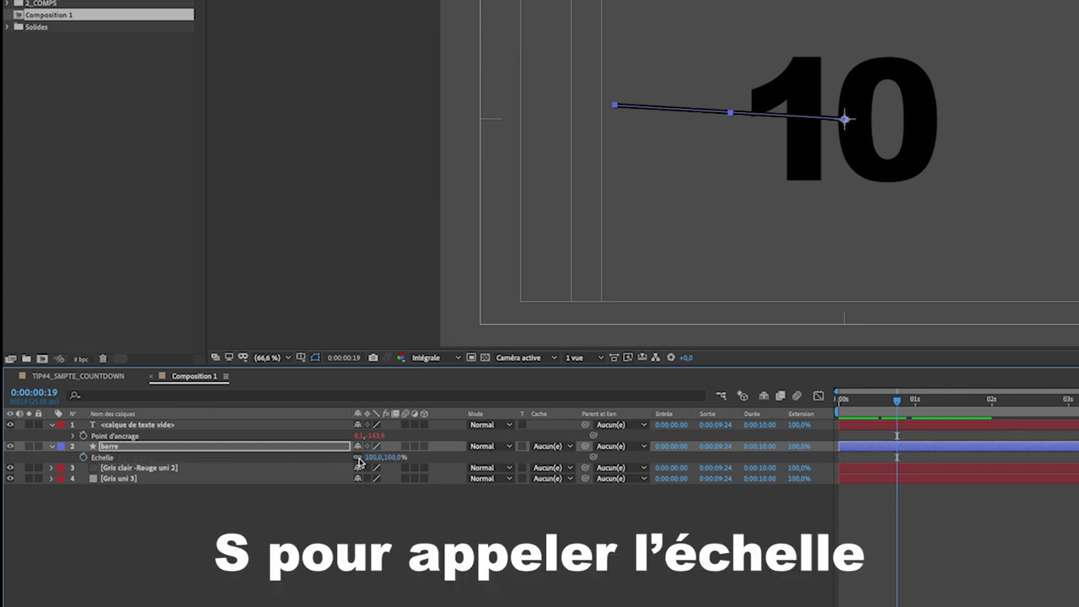
left_click_drag(389, 459, 404, 457)
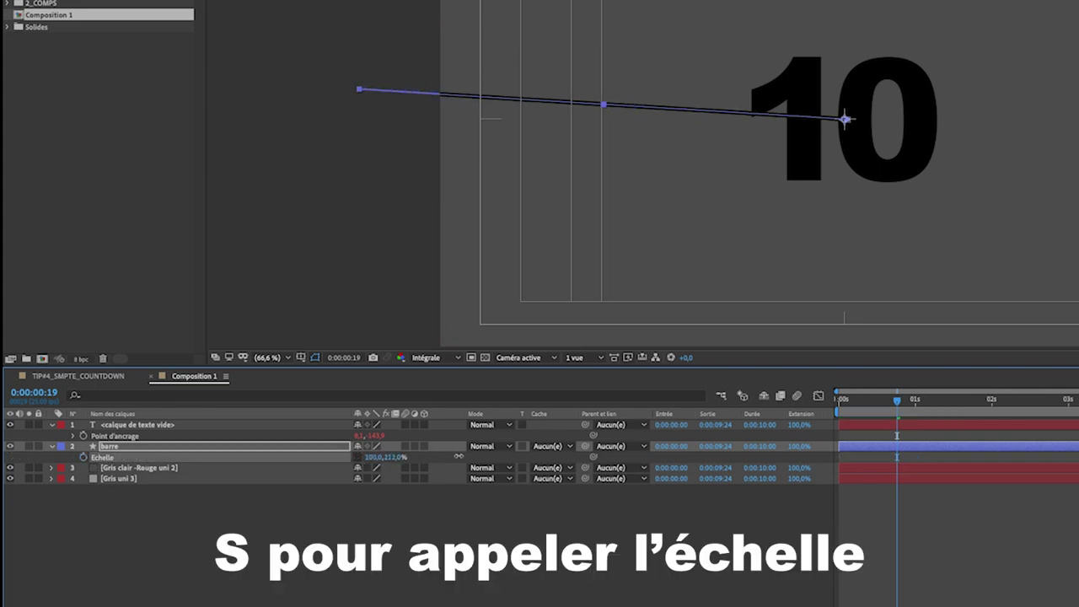
mouse_move(898, 398)
left_mouse_down()
mouse_move(1078, 421)
mouse_move(241, 432)
left_mouse_up()
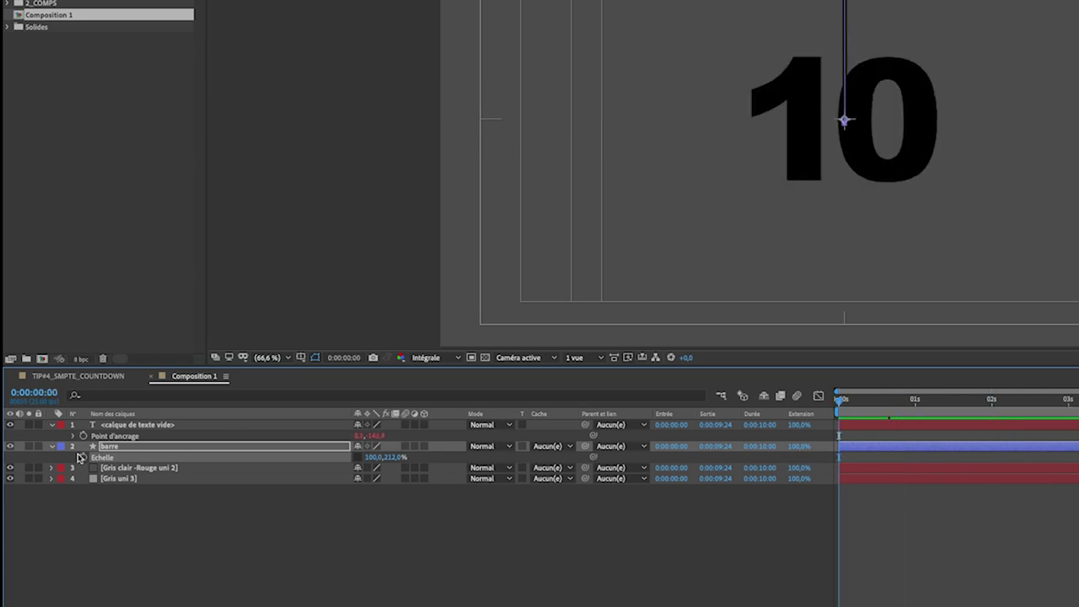
Add a loopOut("cycle") expression to barre's Rotation and preview the repeating spin
key("r")
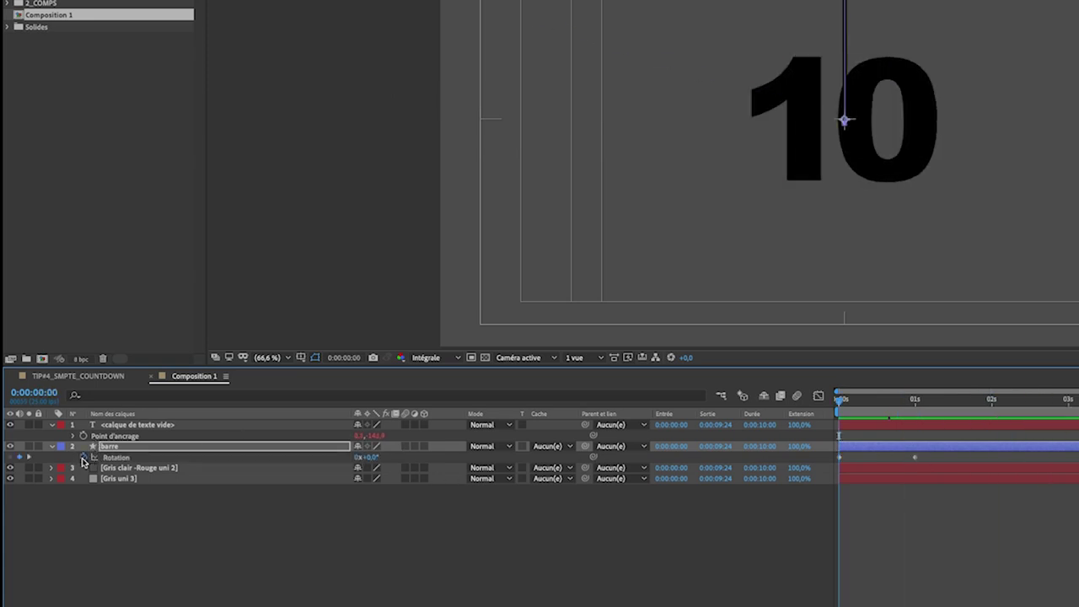
left_click(82, 458, "alt")
type("loo")
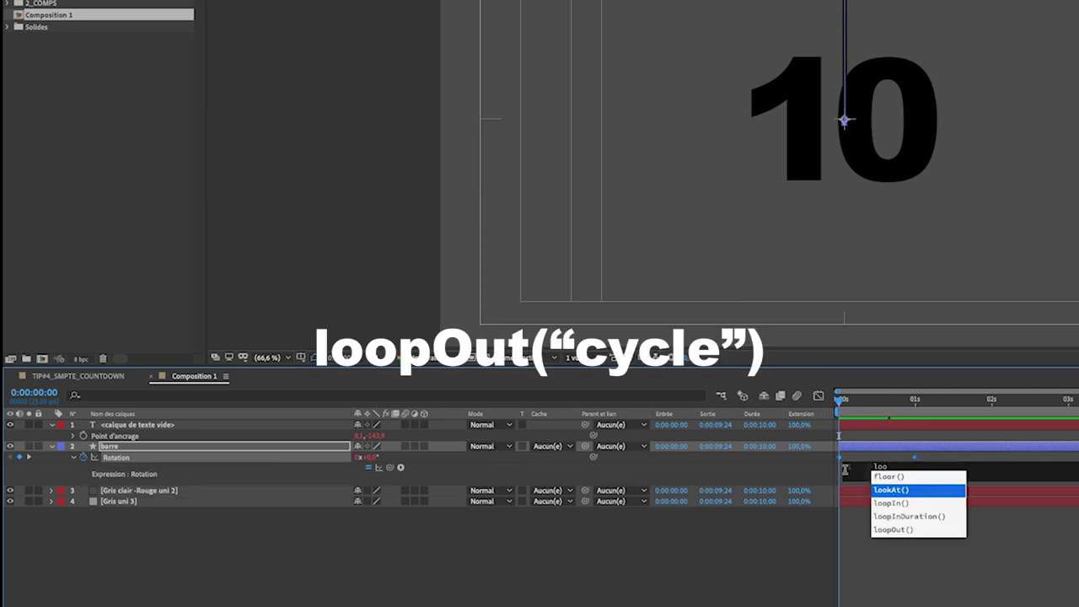
type("pOut(\"cyc")
left_click(642, 466)
key("space")
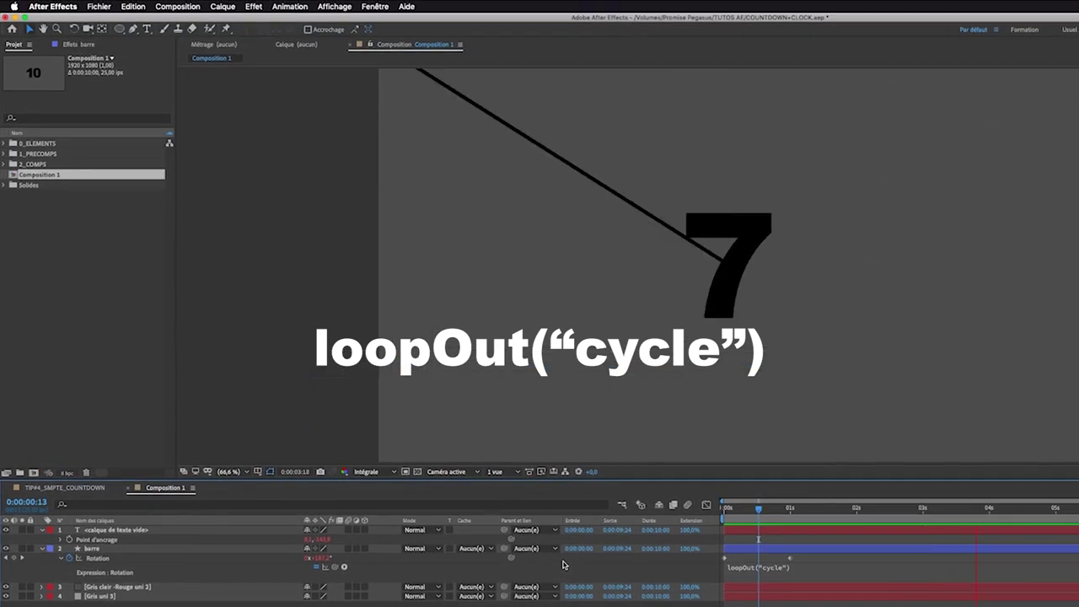
key("space")
Apply the Volet radial wipe effect to the second grey solid and test its percentage
left_click(107, 587)
left_click(253, 6)
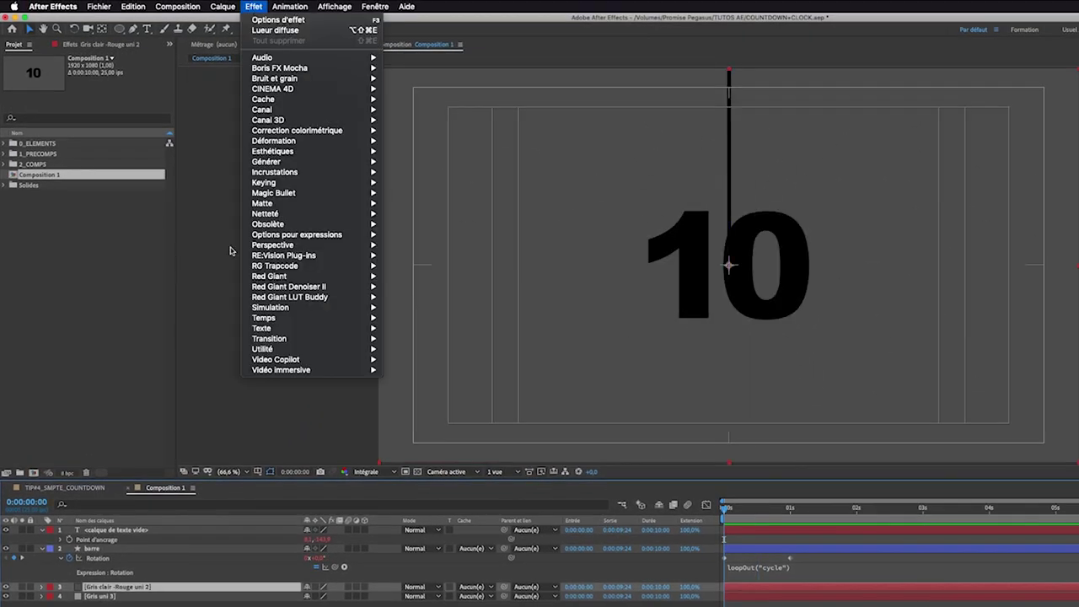
mouse_move(280, 290)
mouse_move(269, 338)
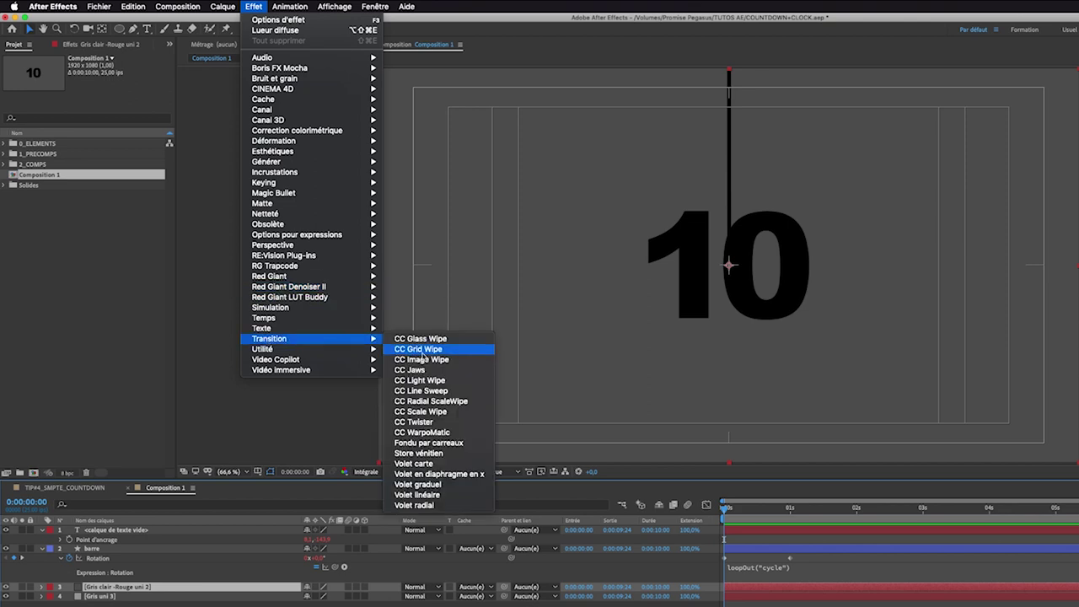
left_click(405, 505)
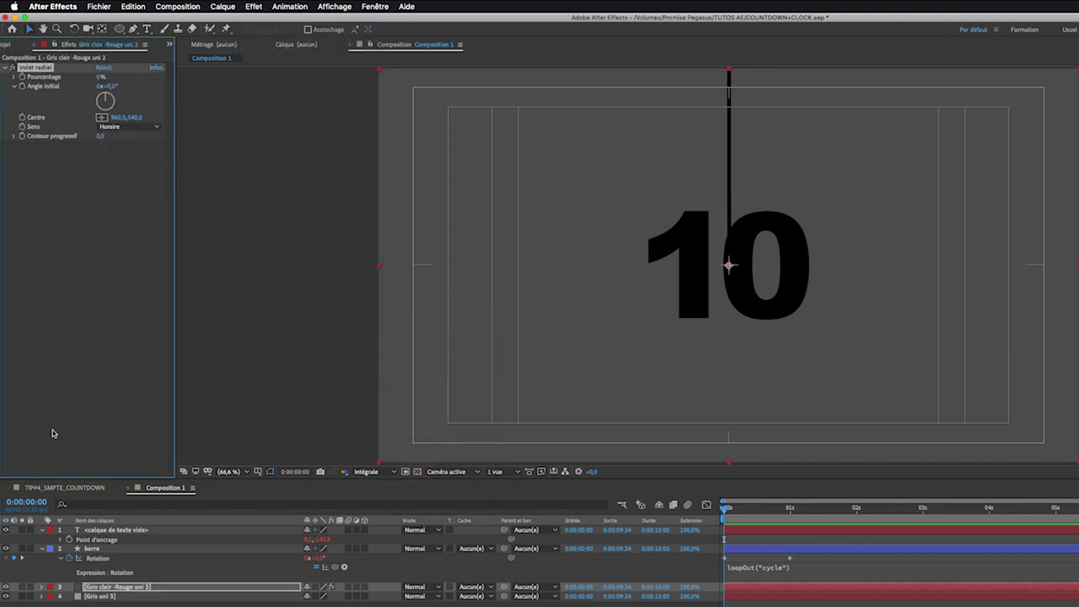
left_click(754, 507)
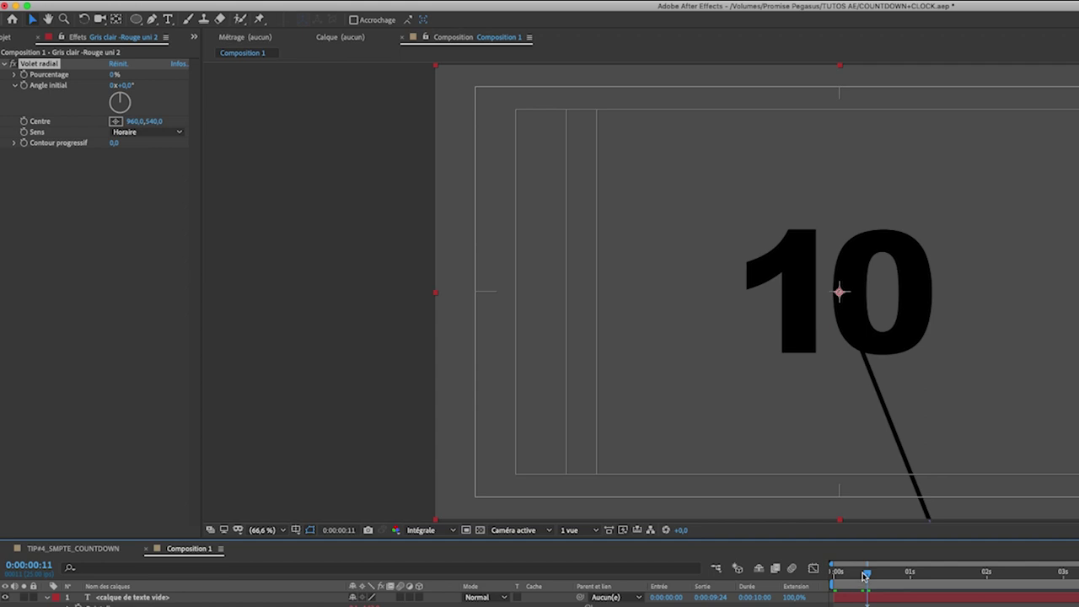
left_click_drag(865, 575, 859, 576)
mouse_move(114, 74)
left_mouse_down()
mouse_move(131, 74)
mouse_move(25, 85)
left_mouse_up()
key("Home")
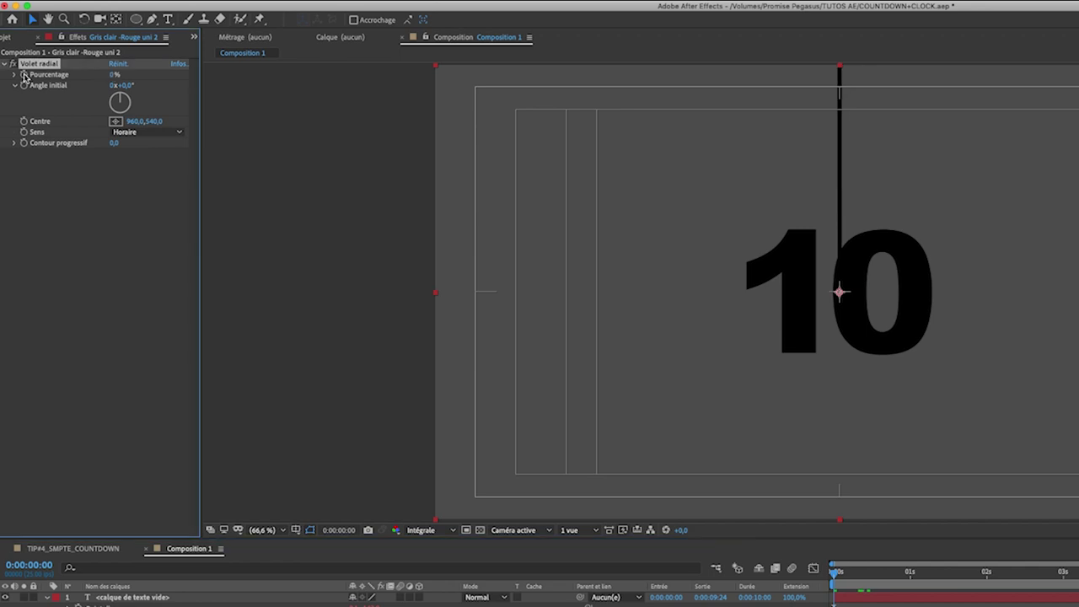
Set the wipe Pourcentage to 99% at one second, loop it with loopOut("cycle"), and preview
left_click(910, 576)
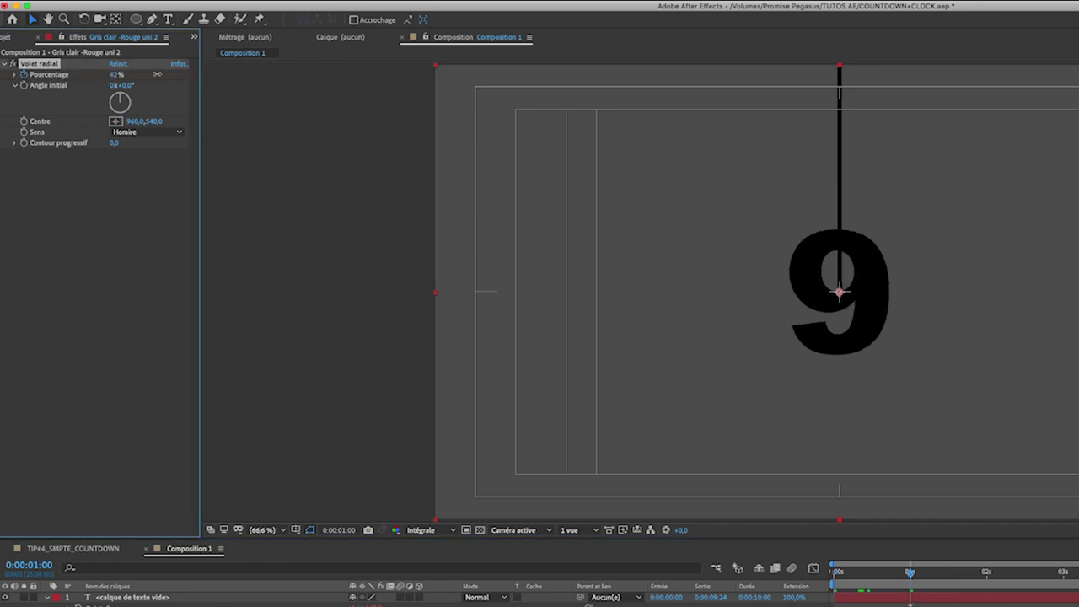
left_click_drag(112, 76, 195, 76)
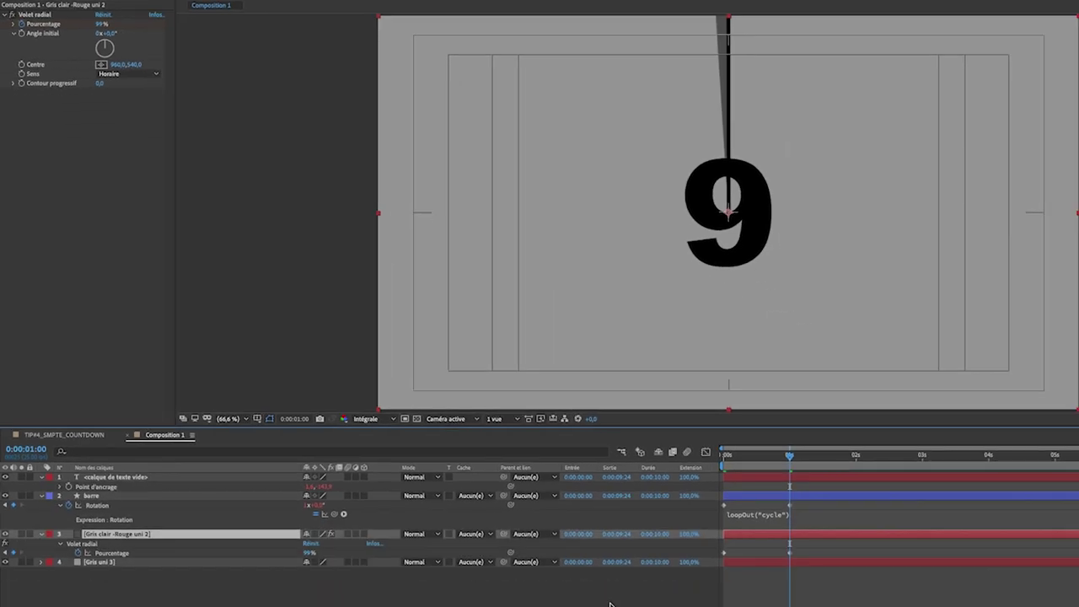
left_click(78, 553, "alt")
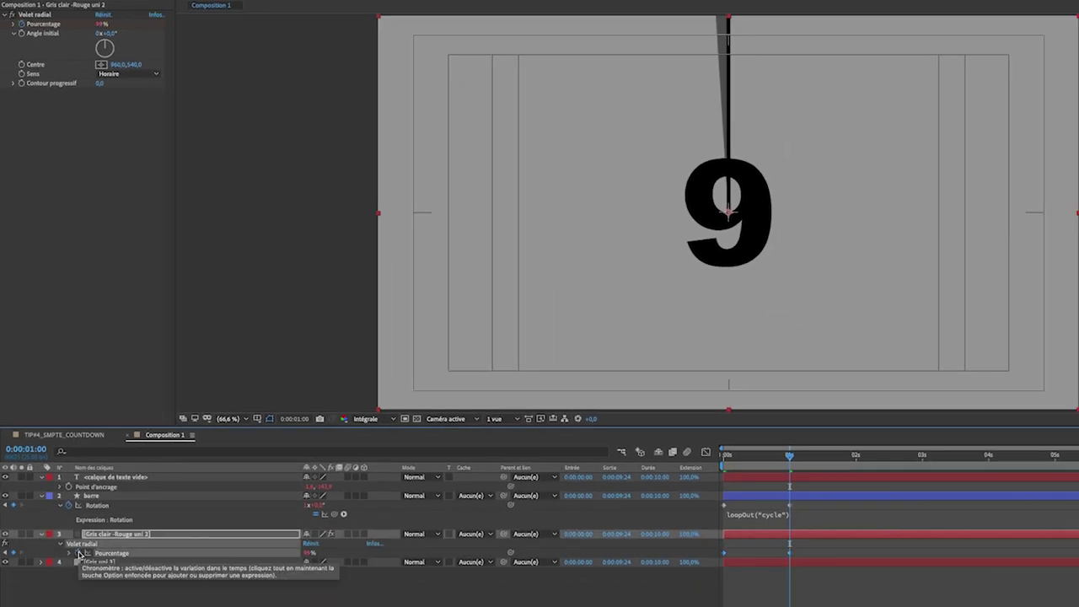
type("loopOut(\"cycle\")")
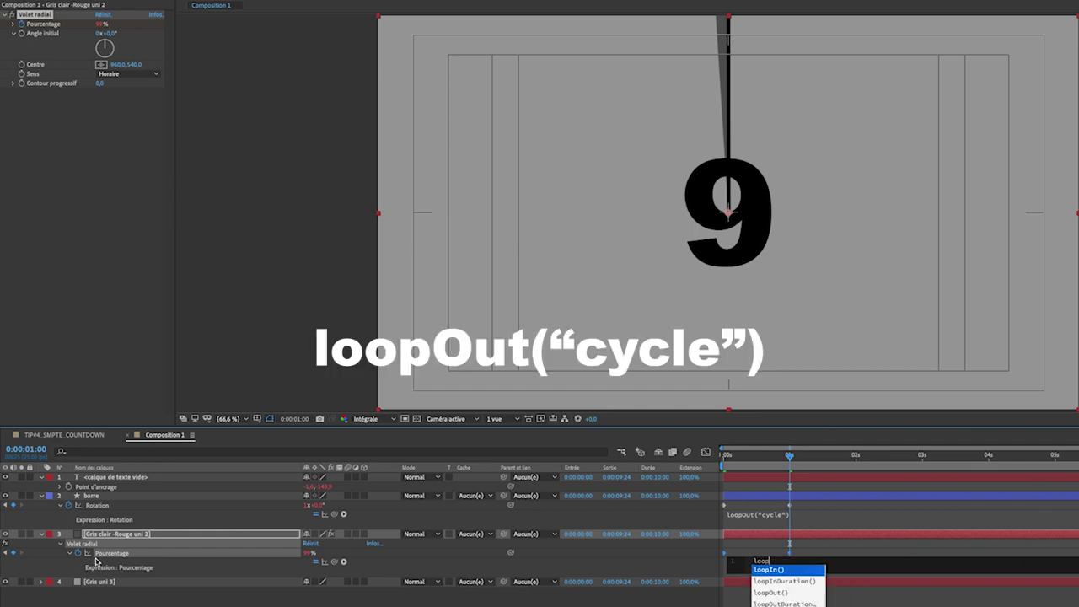
key("KP_Enter")
key("space")
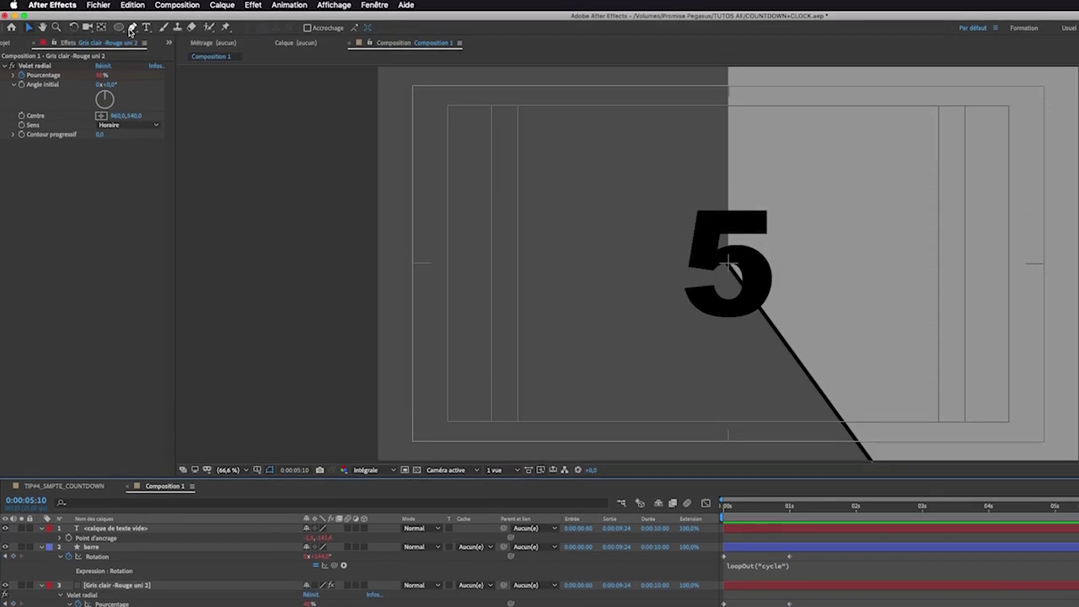
At 50% zoom, draw a vertical crosshair line down the frame's centre with a 5 px stroke
key("comma")
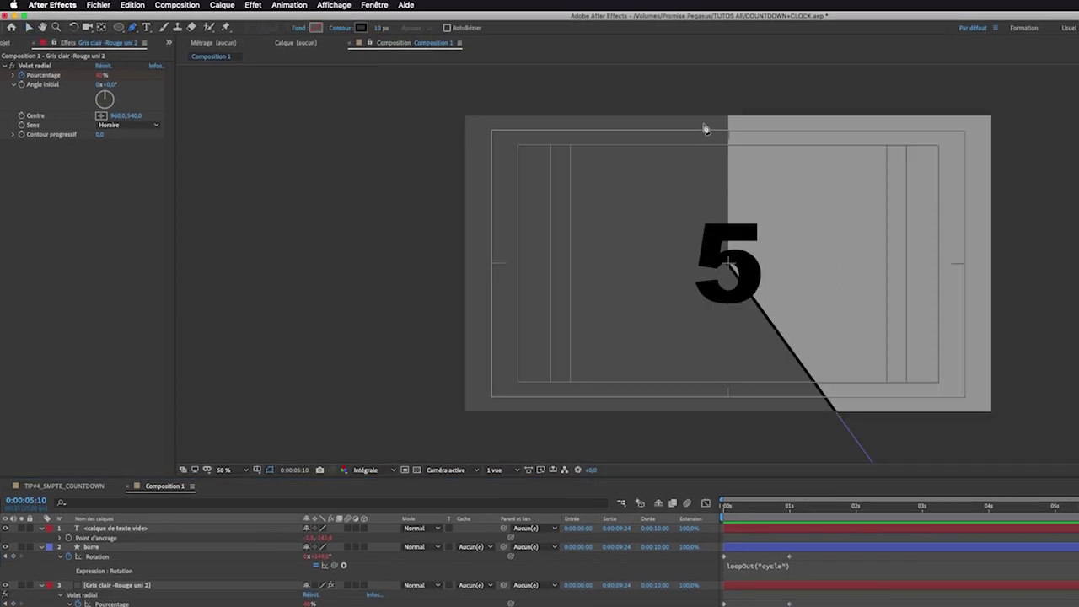
left_click(727, 112)
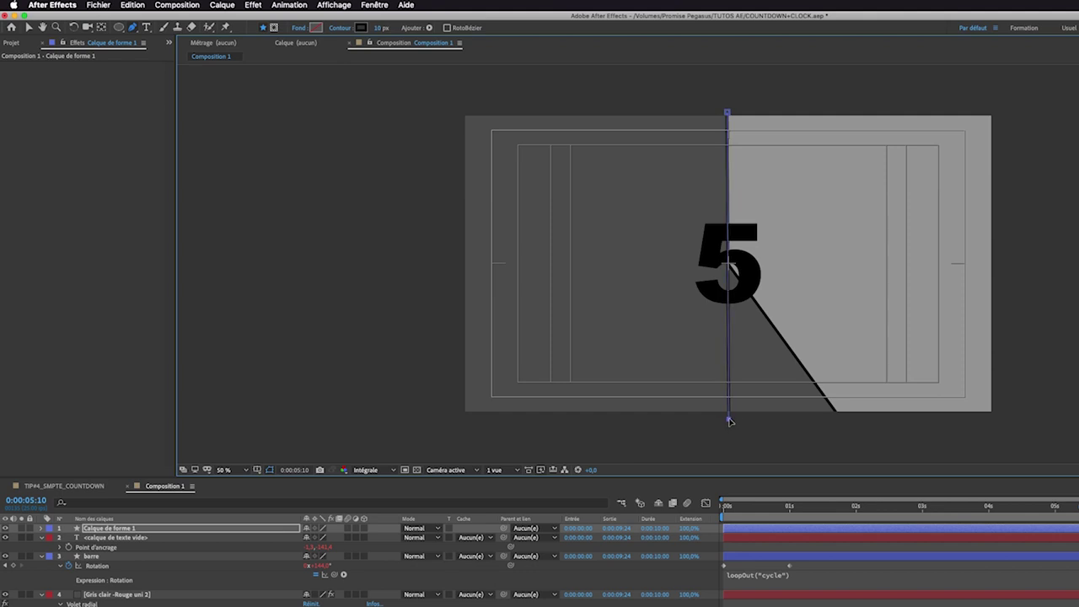
key("v")
left_click(473, 30)
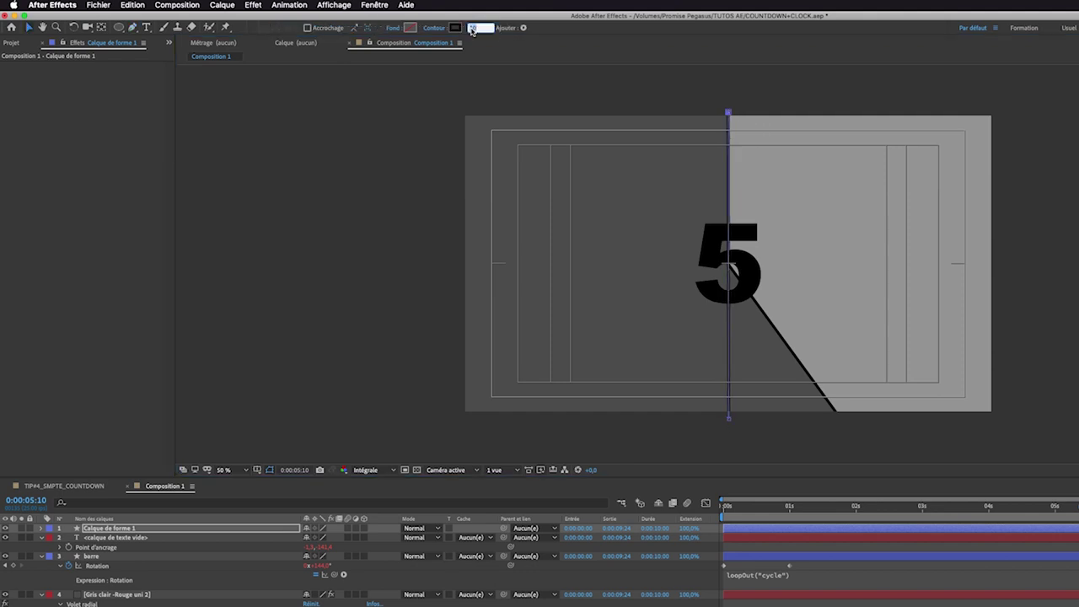
type("5")
key("Return")
Draw the horizontal crosshair line edge to edge and a circle centred on the number
left_click(132, 28)
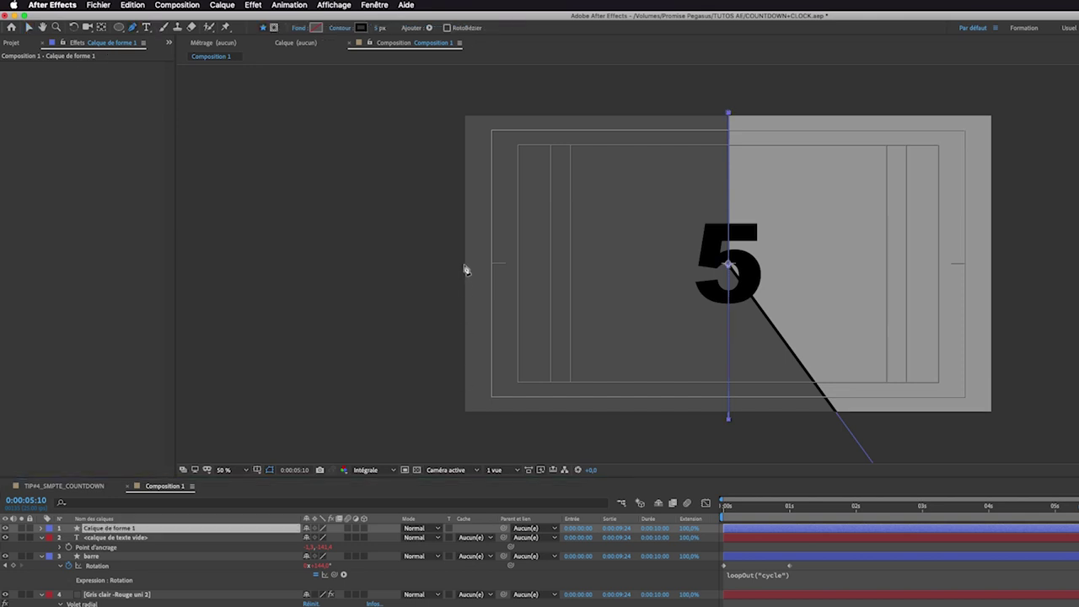
left_click(459, 264)
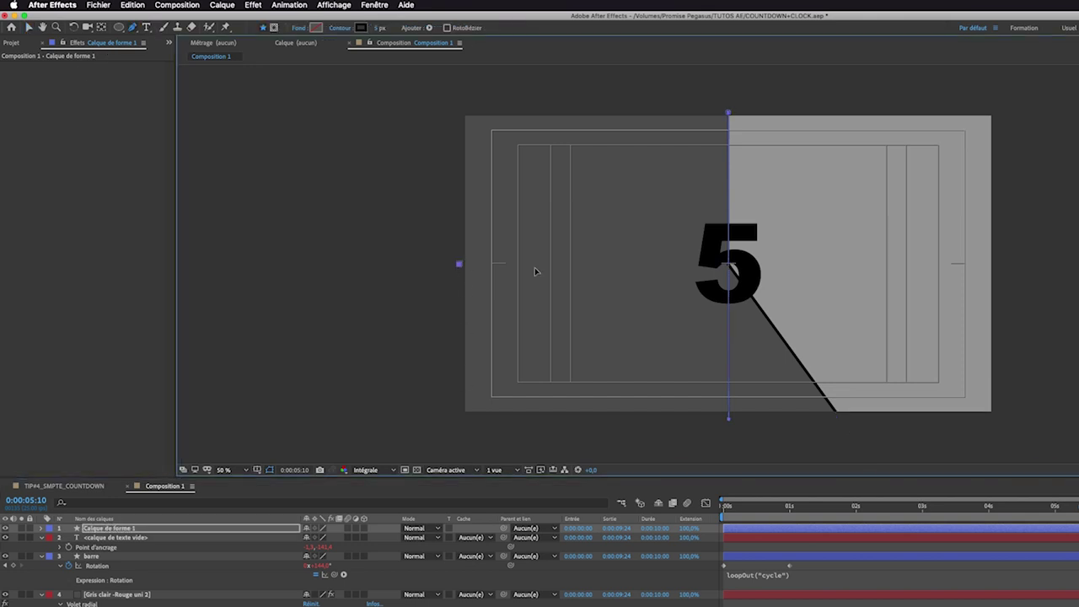
left_click(1001, 267)
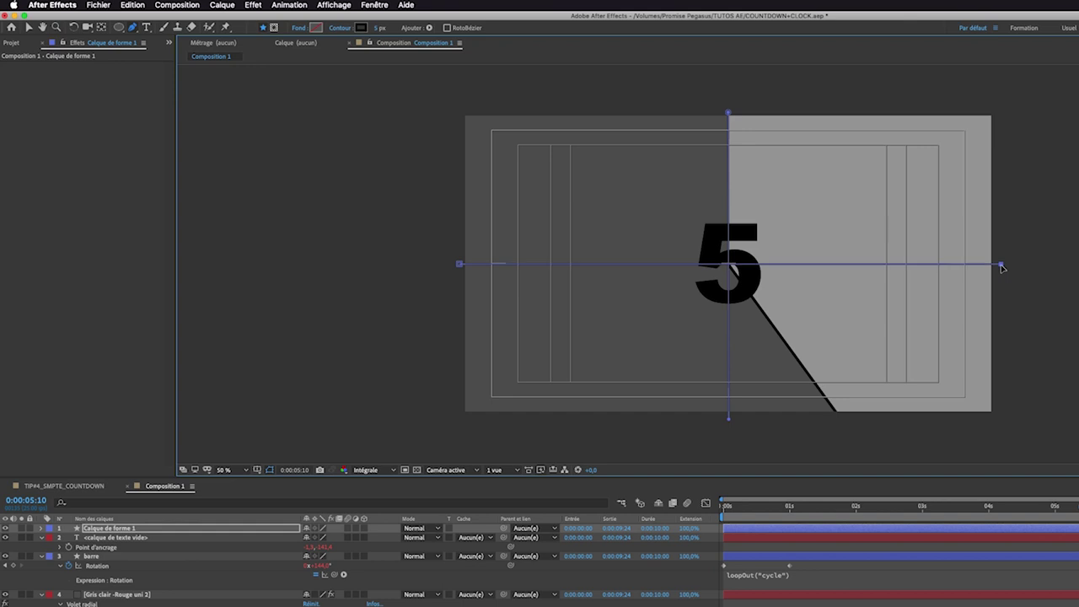
left_click_drag(119, 28, 193, 48)
left_click_drag(729, 264, 695, 176)
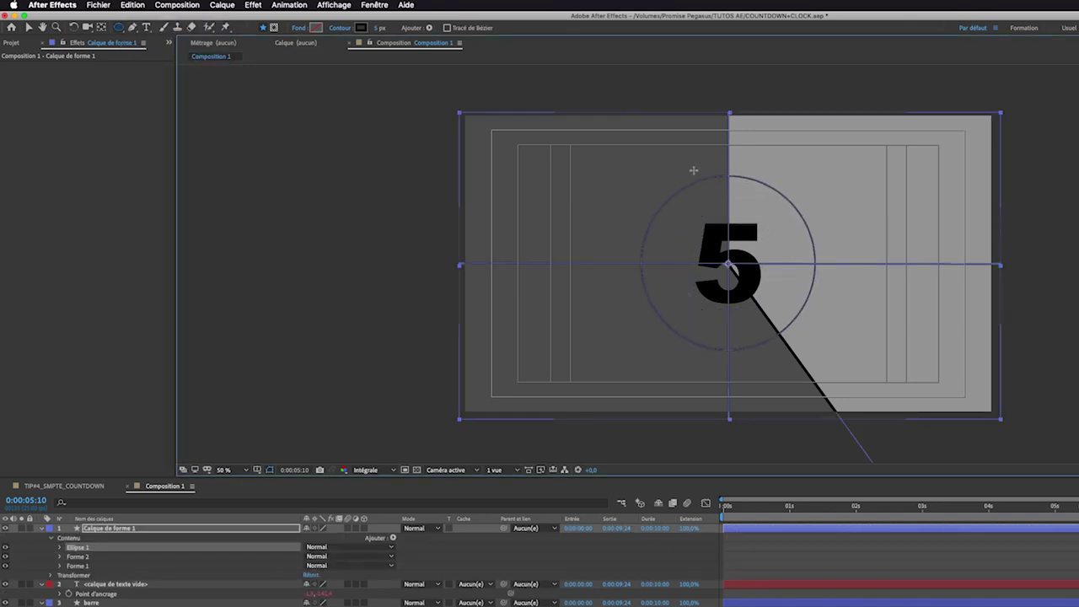
Make the circle's outline white (FFFFFF) and draw a larger concentric circle around it
left_click(360, 28)
left_click_drag(84, 138, 10, 84)
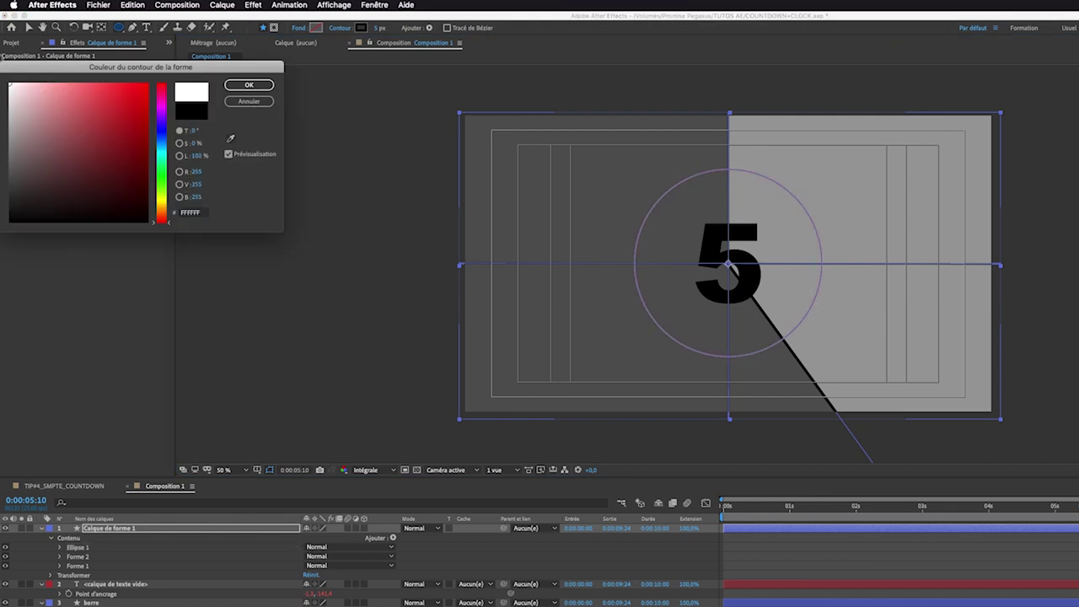
left_click(236, 87)
left_click_drag(725, 255, 634, 157)
Preview the countdown from the start, then park the playhead at the 8-second mark
key("Home")
key("space")
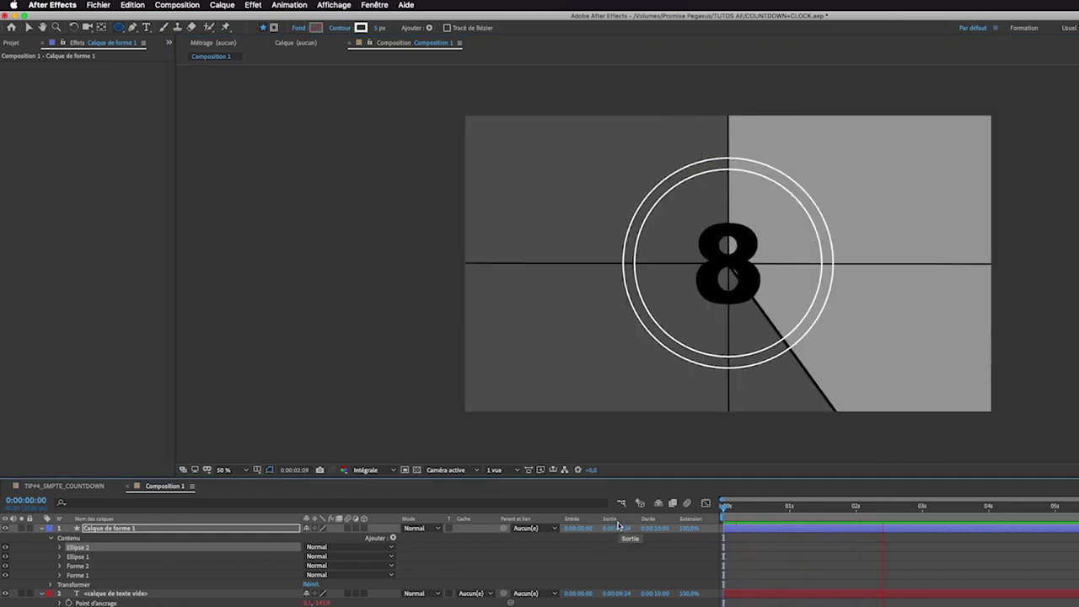
key("space")
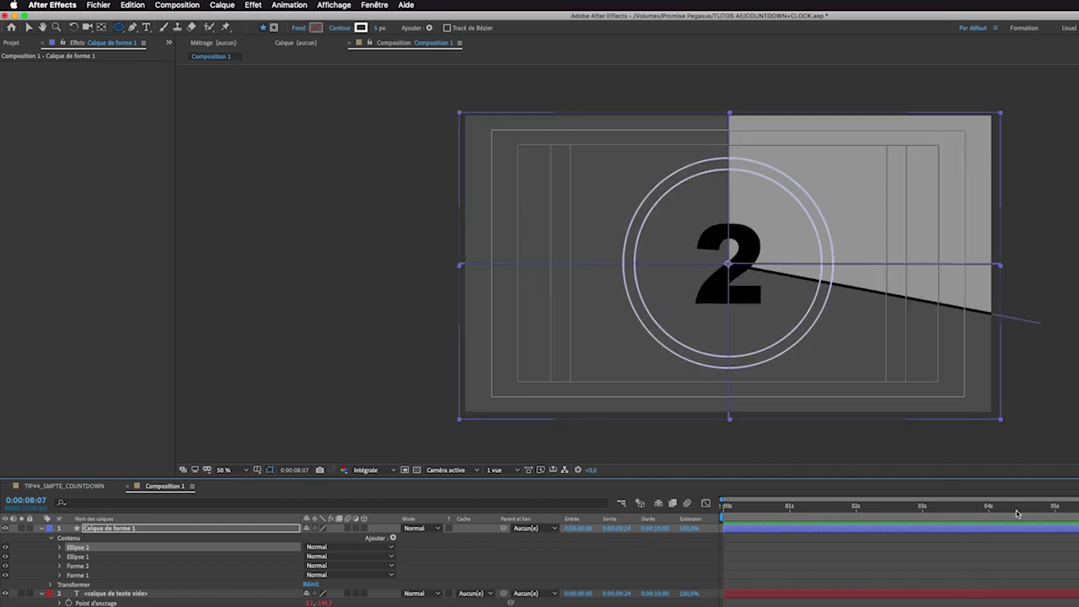
key("Page_Up")
key("Page_Up")
key("Page_Up")
key("Page_Up")
key("Page_Up")
key("Page_Up")
key("Page_Up")
key("Page_Down")
key("Page_Down")
key("Page_Up")
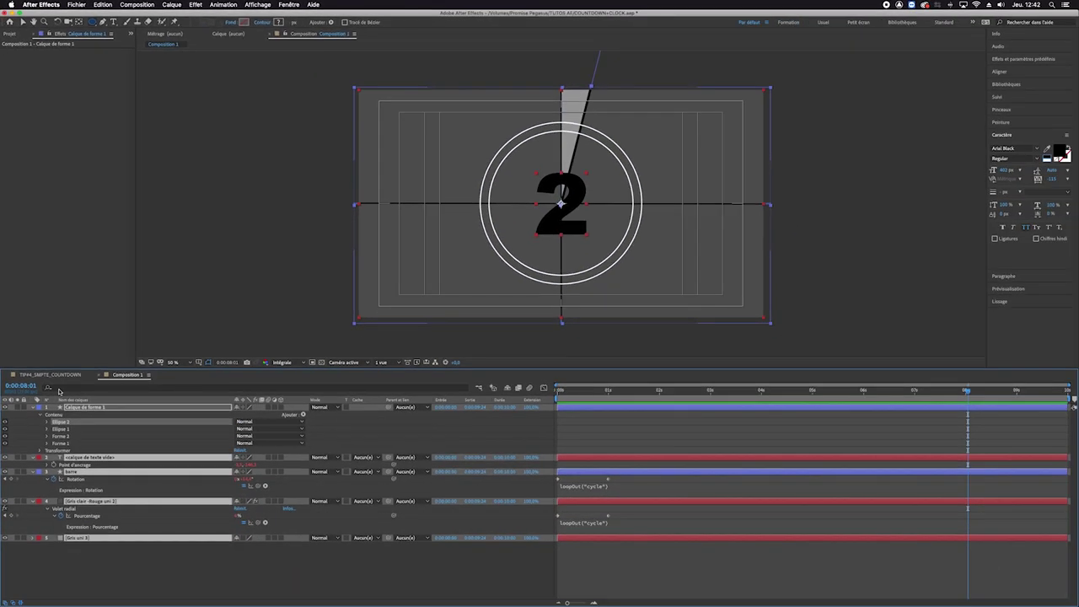
Split all five layers at 0:00:08:01 with Scinder le calque and delete the later halves
key("super+a")
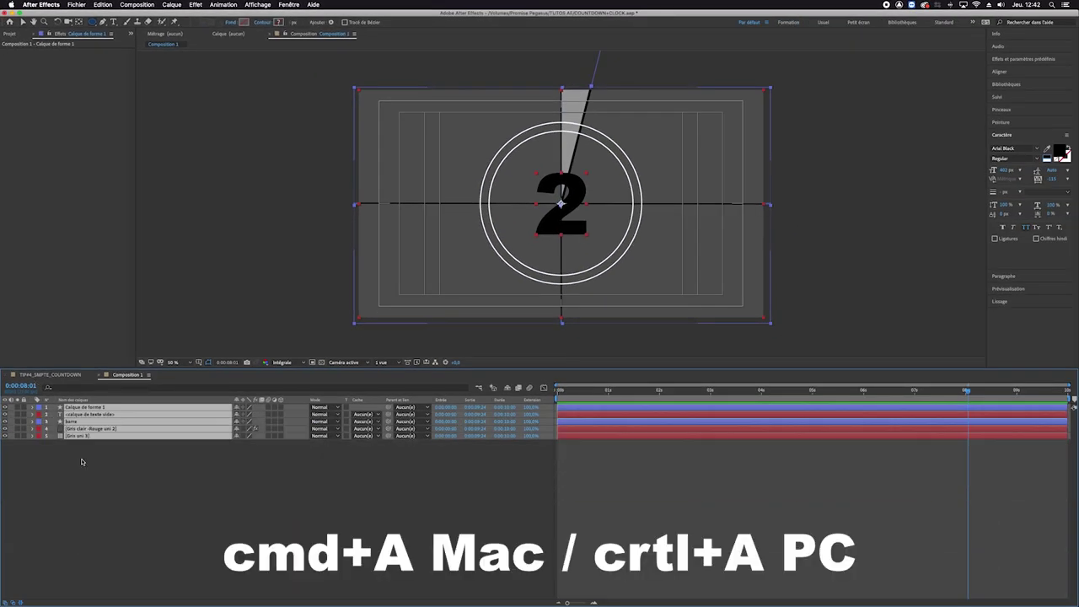
left_click(102, 5)
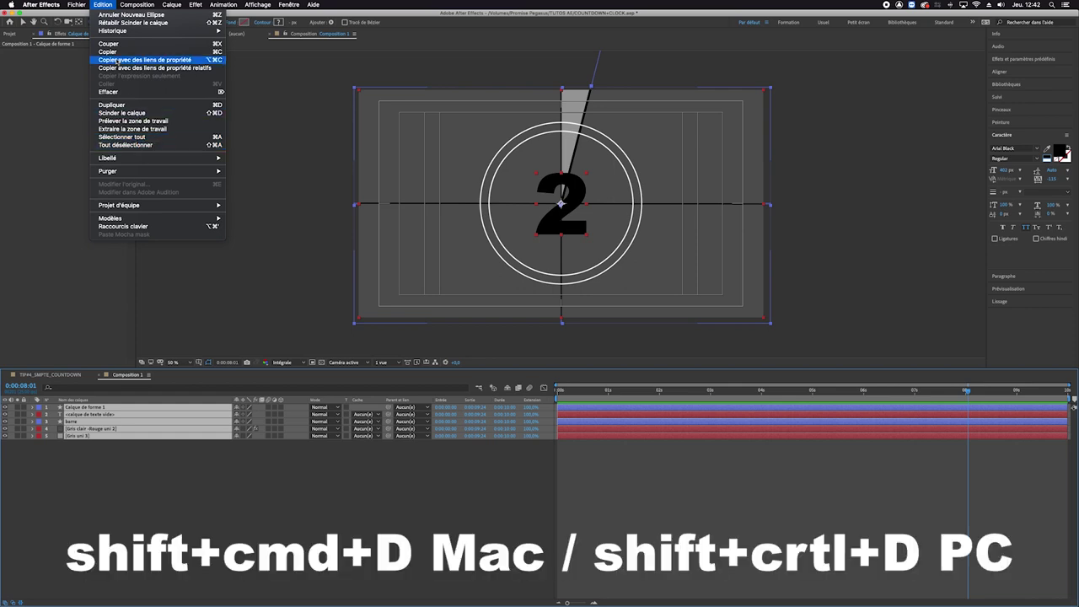
key("shift+super+d")
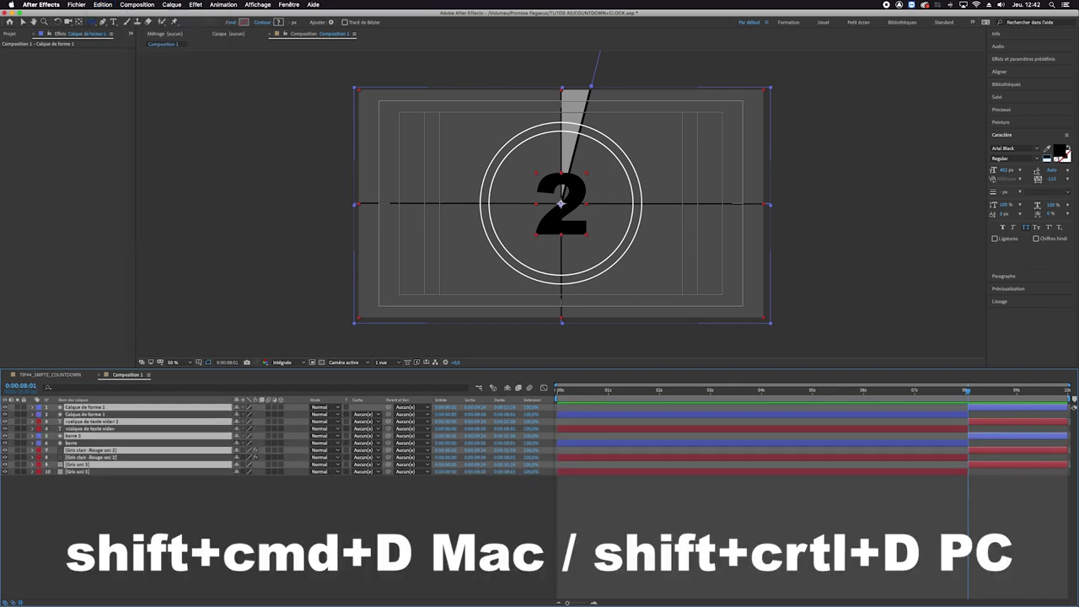
key("Delete")
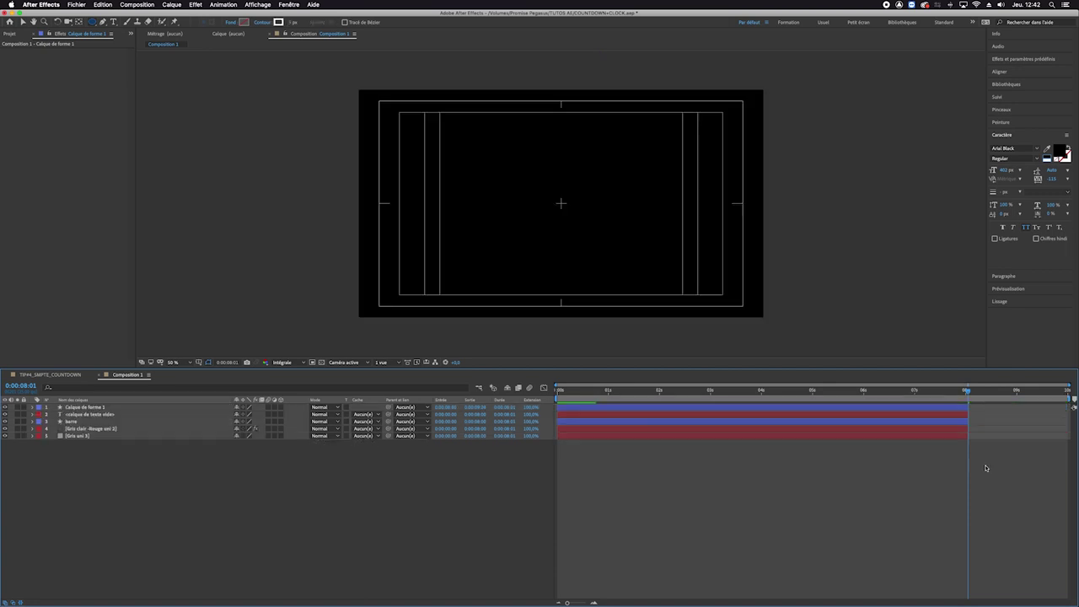
key("Home")
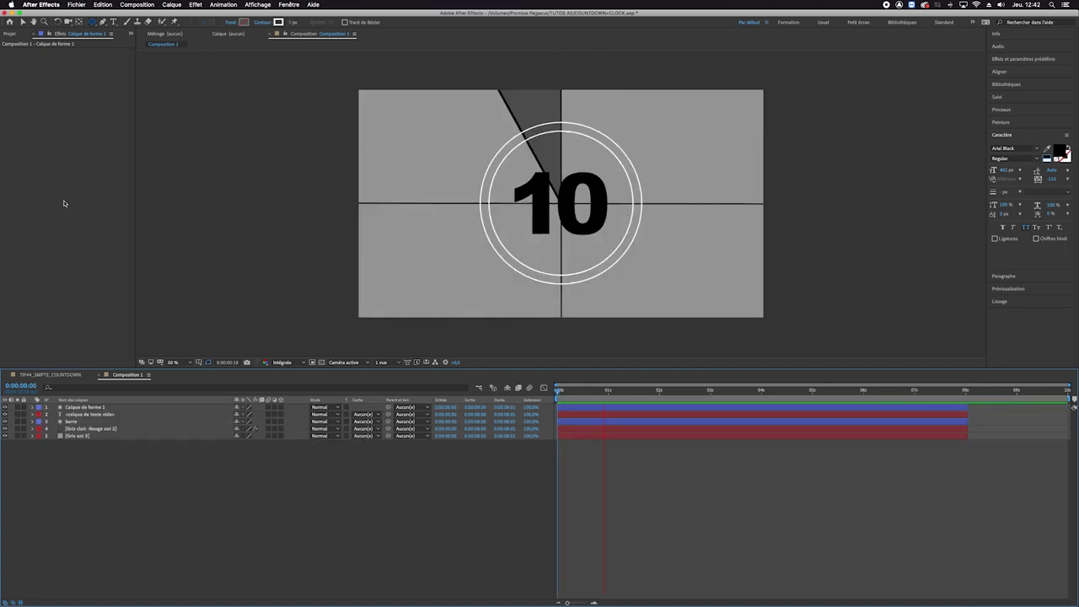
Add 1000-hz-test-tone.mp3 from the Project panel to the timeline and preview it with sound
left_click(10, 34)
mouse_move(46, 117)
left_mouse_down()
mouse_move(155, 512)
mouse_move(569, 583)
left_mouse_up()
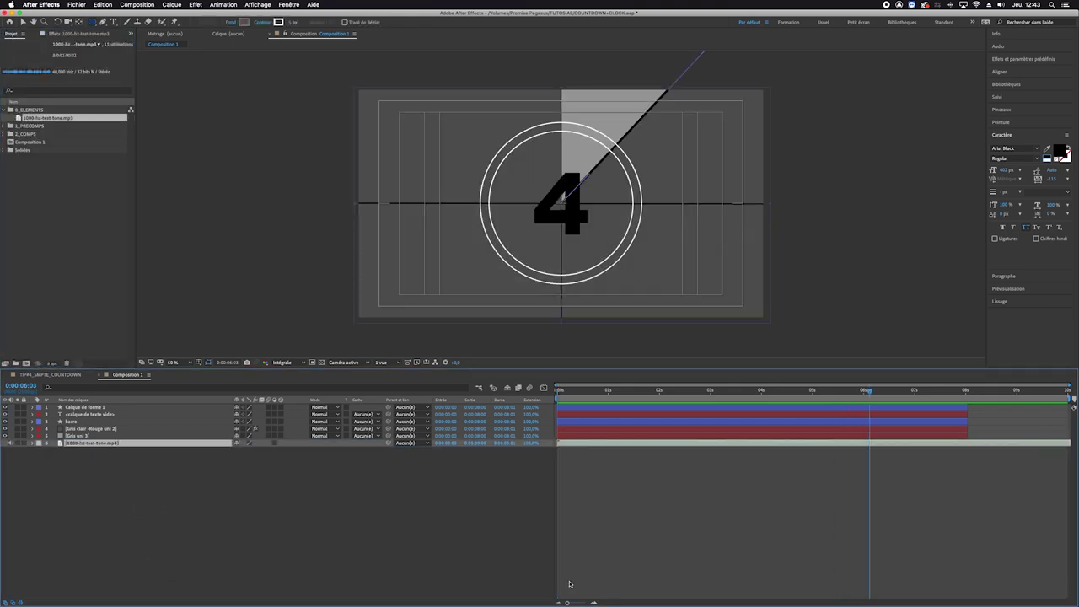
key("l")
key("l")
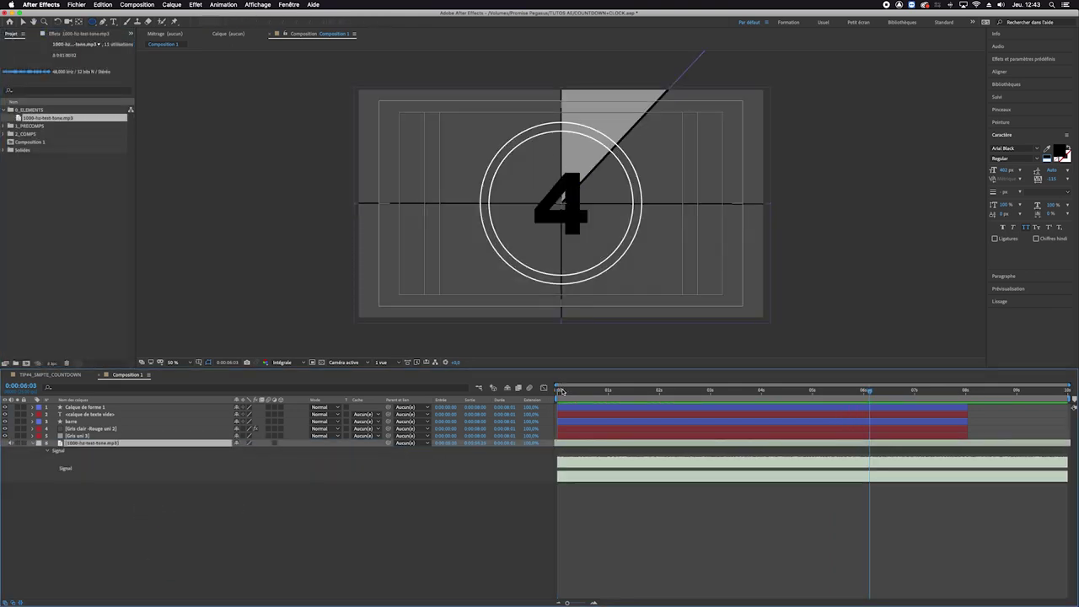
key("space")
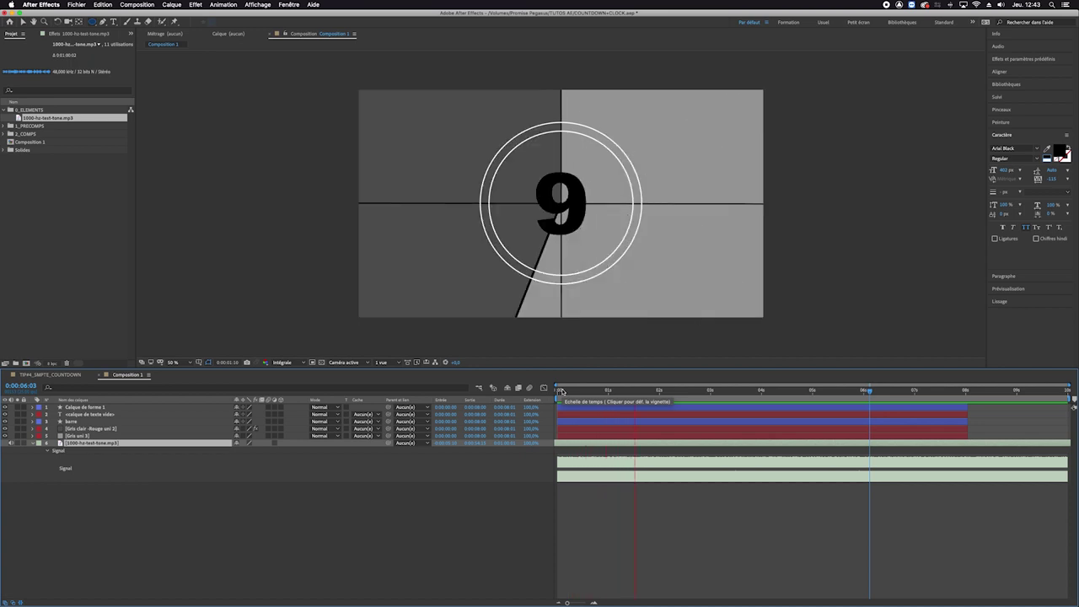
key("space")
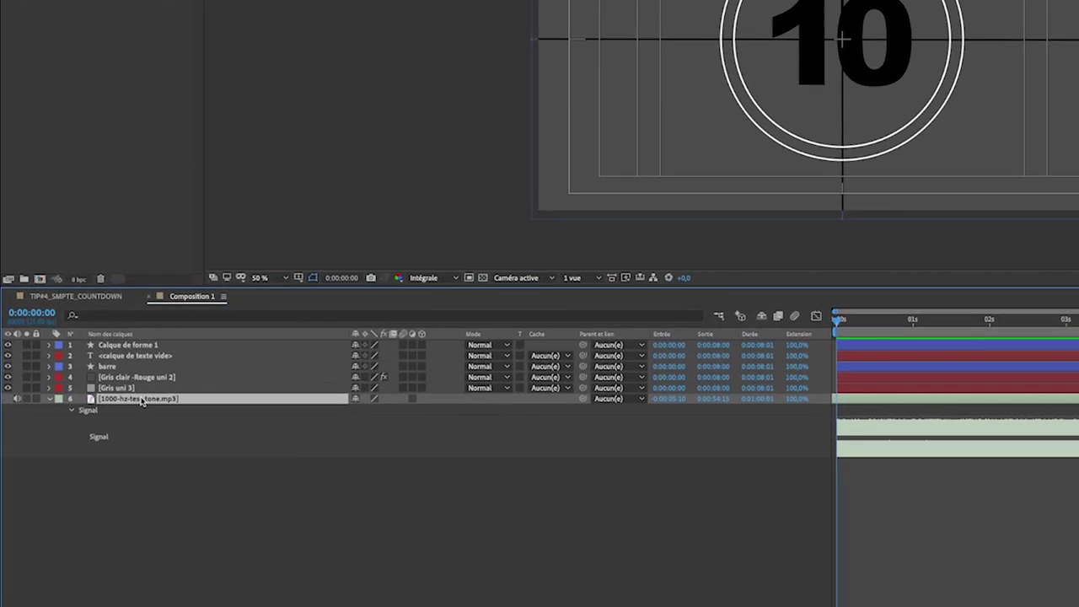
Trim the tone layer to one second by splitting it at 1 s and deleting the rest
key("ctrl+shift+d")
key("ctrl+z")
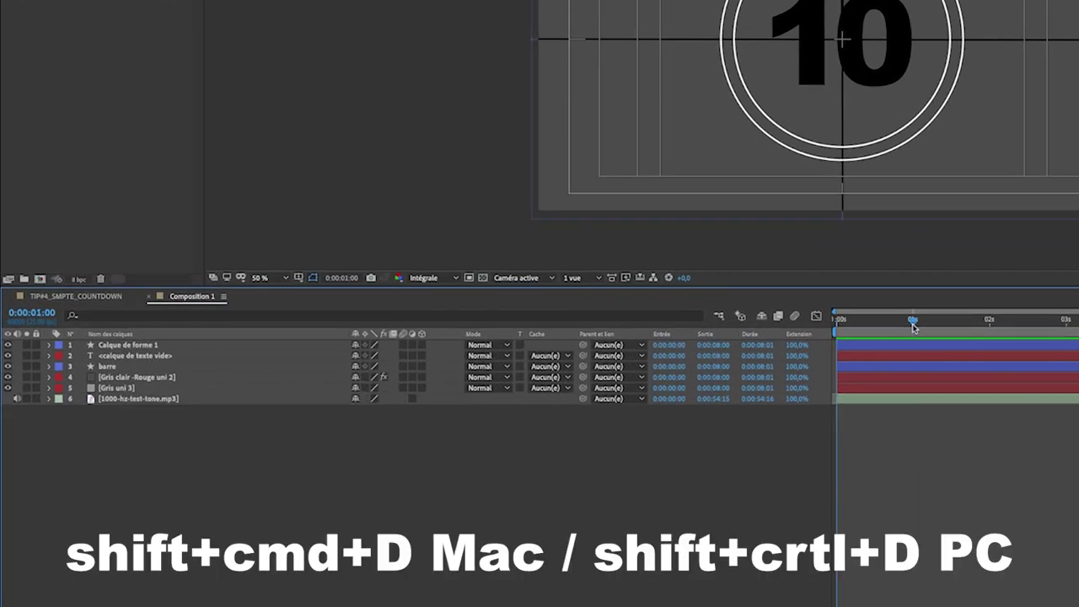
key("ctrl+shift+d")
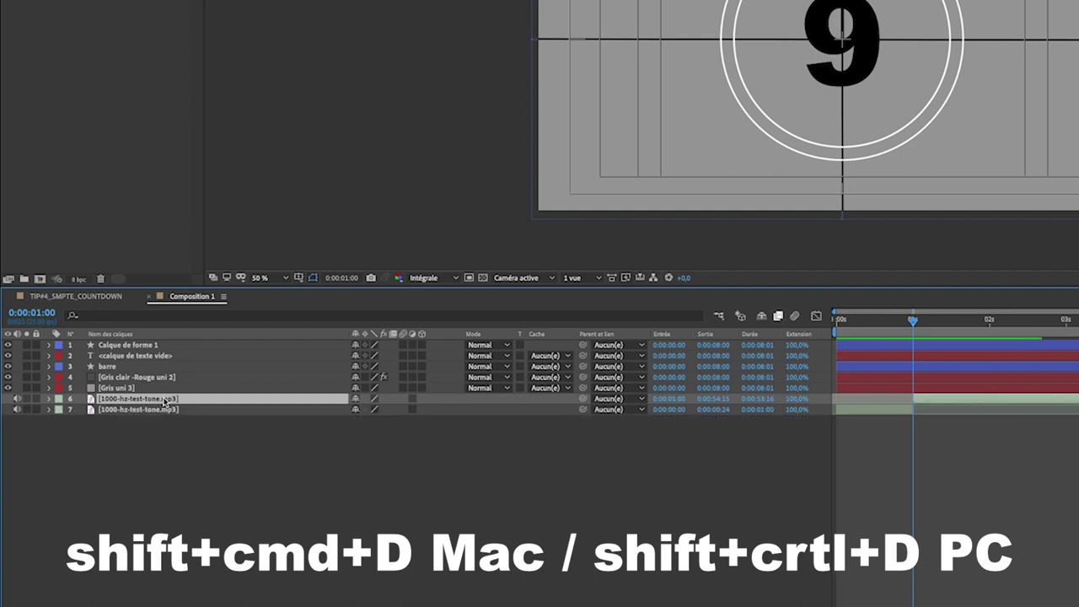
key("Delete")
left_click_drag(912, 320, 906, 338)
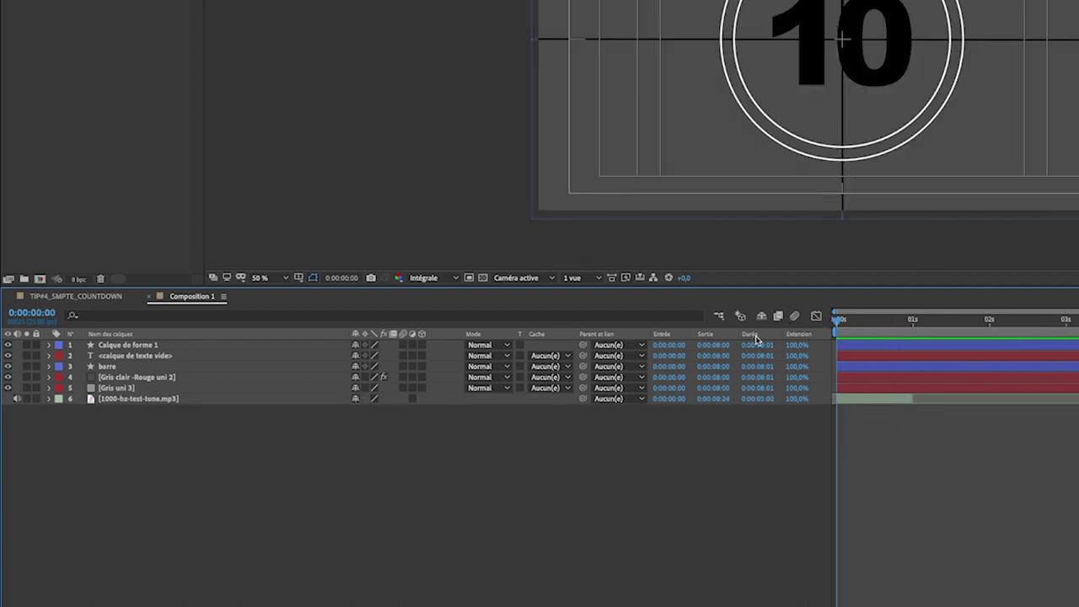
Duplicate the one-second tone layer with Cmd+D
key("Home")
left_click(142, 400)
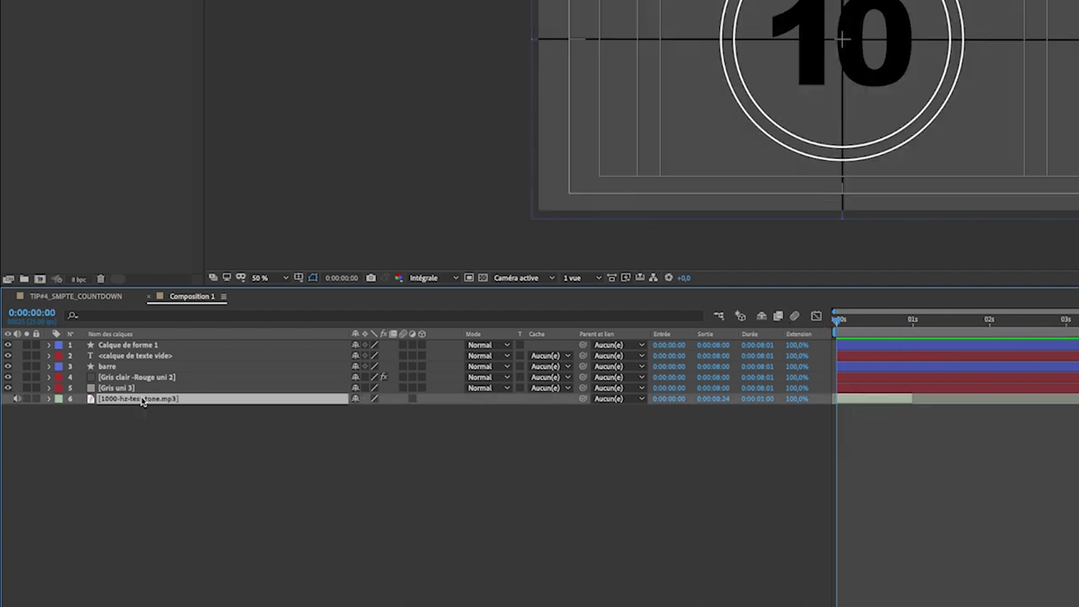
key("ctrl+d")
key("ctrl+d")
key("ctrl+d")
key("ctrl+d")
key("ctrl+d")
key("ctrl+d")
key("ctrl+d")
Sequence the tone layers one second apart with Calques de séquence and shorten each into a brief beep
left_click(141, 401, "shift")
right_click(141, 401)
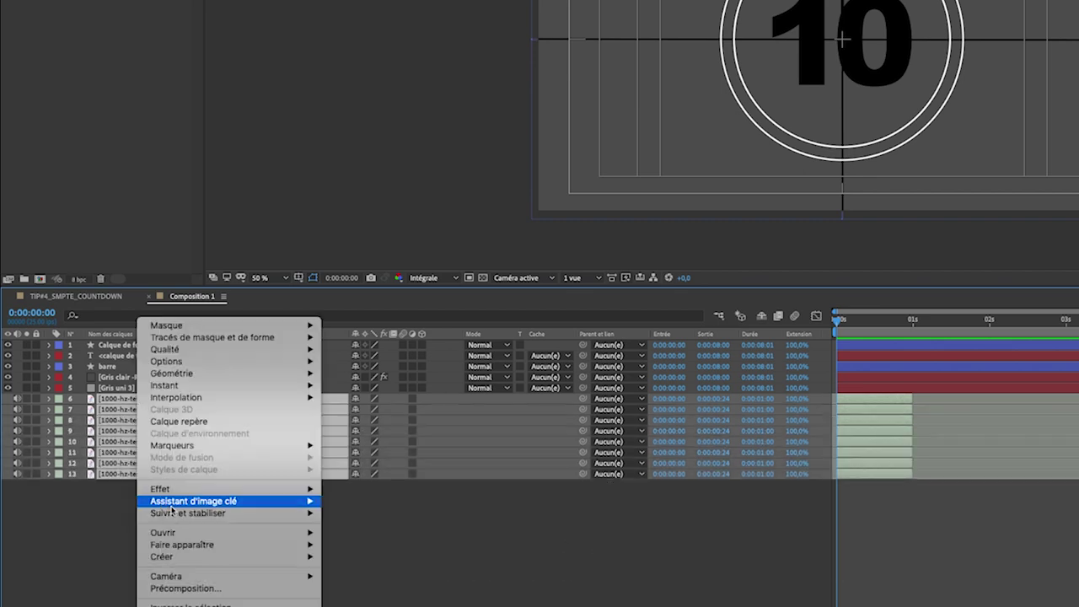
mouse_move(291, 502)
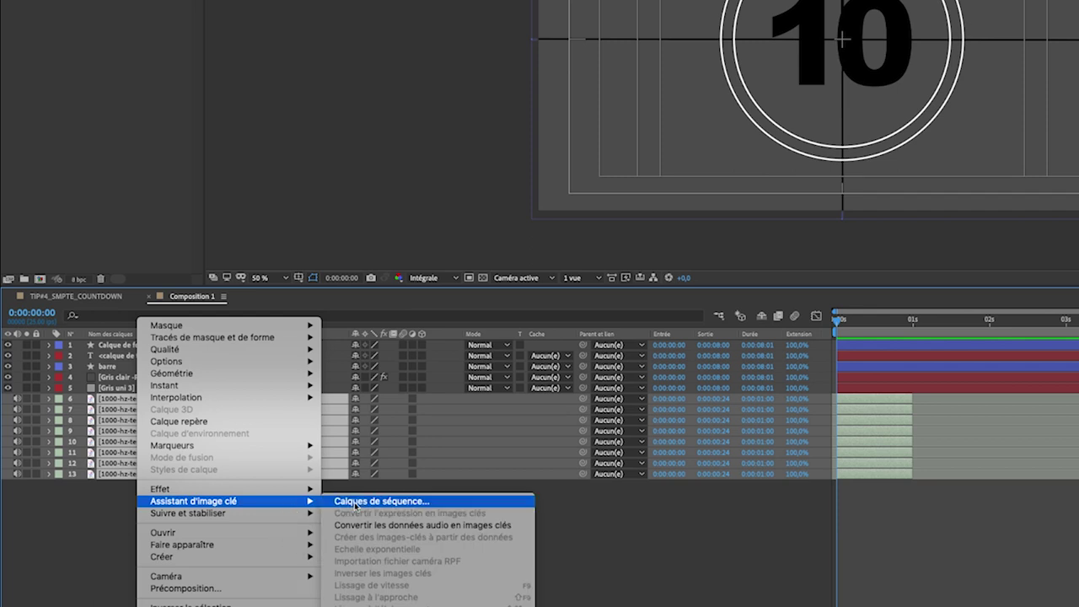
left_click(355, 502)
left_click(172, 93)
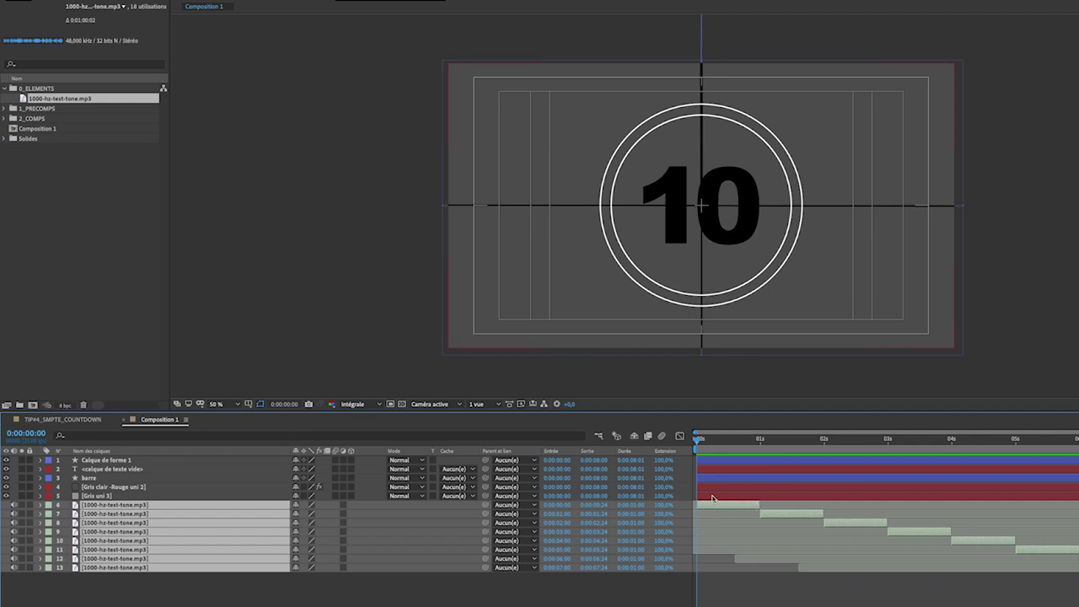
left_click_drag(759, 507, 706, 513)
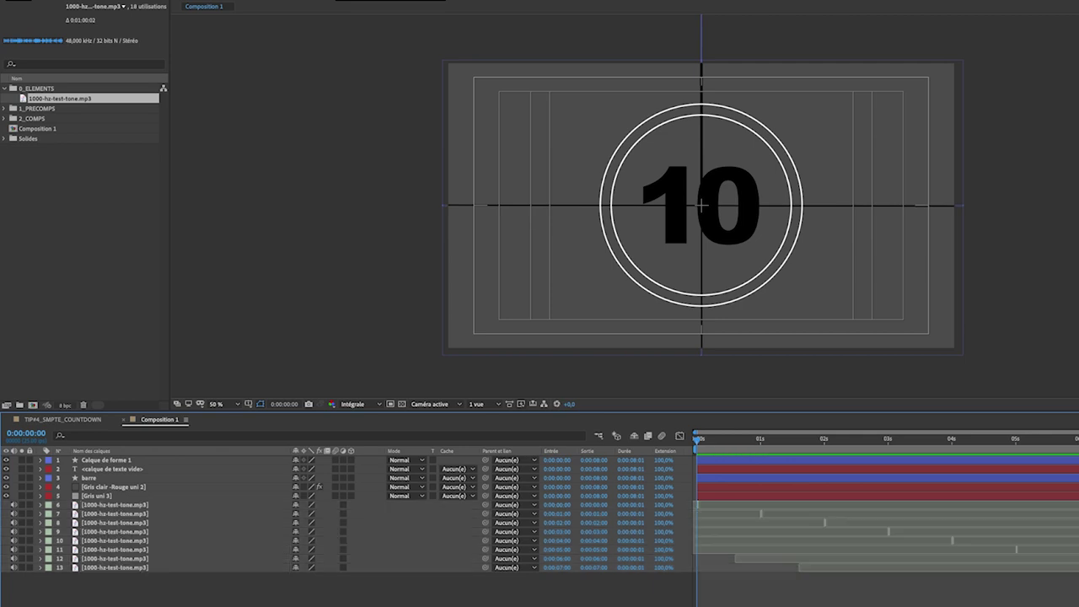